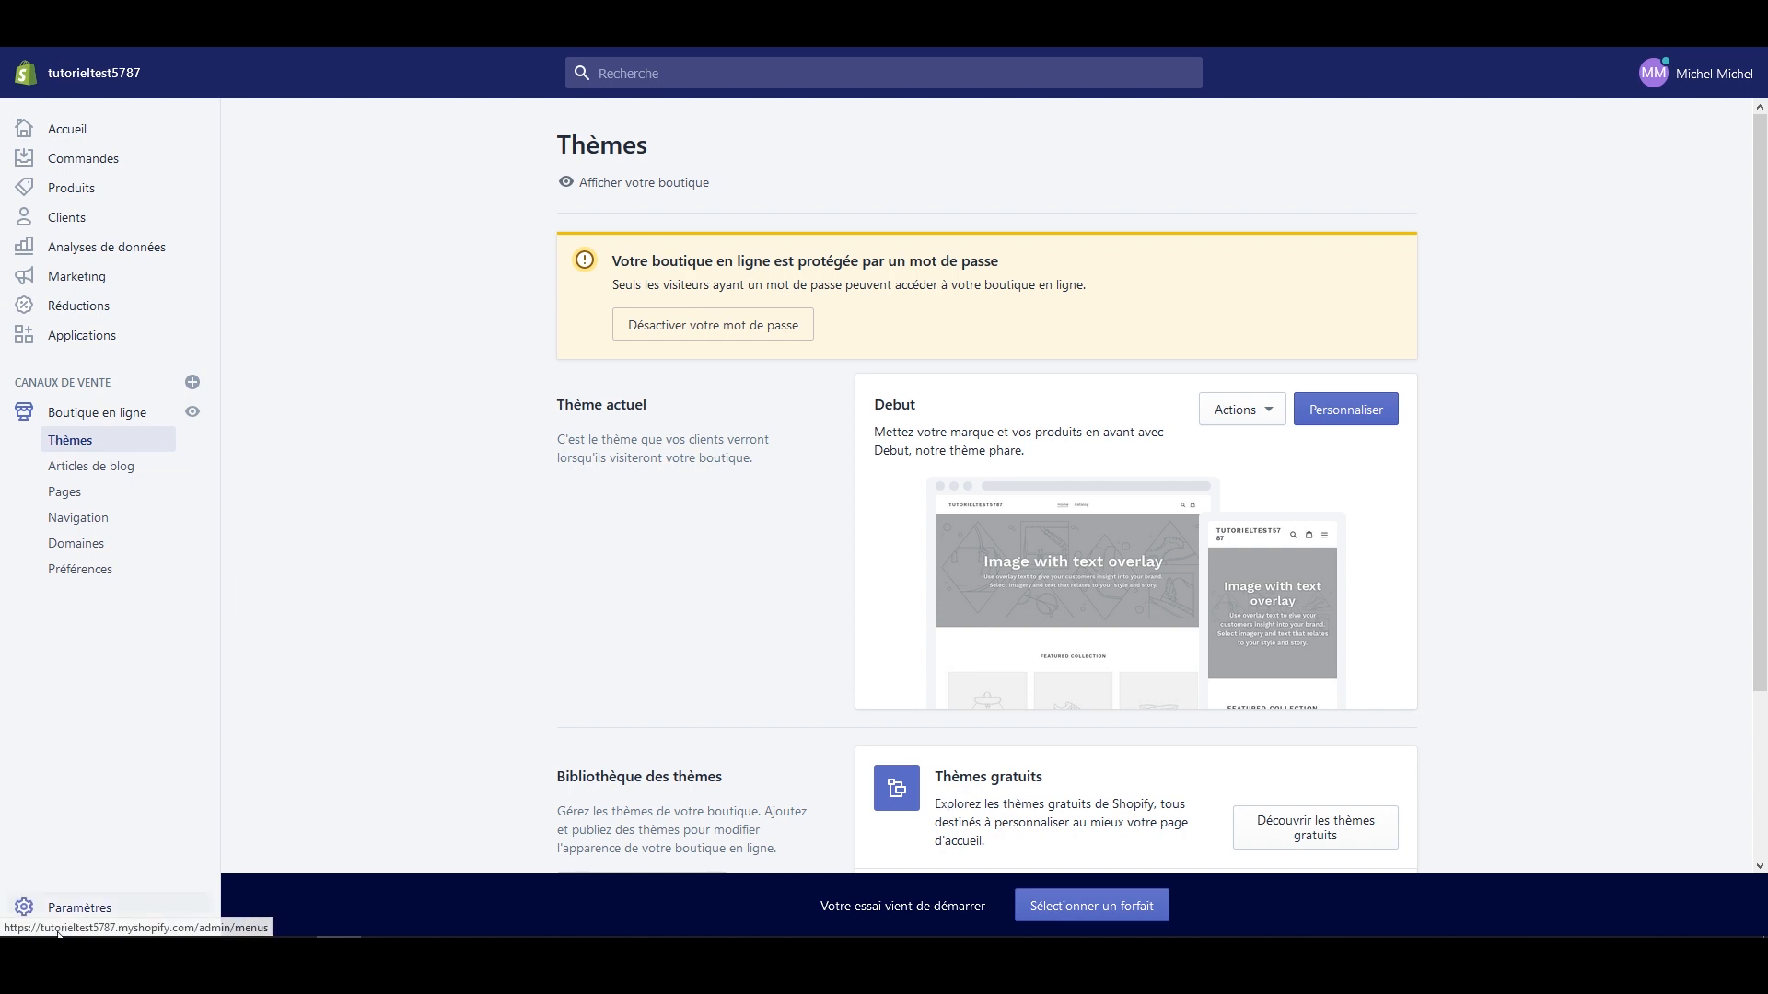
Step: Open the general profile's rates from the shipping settings and review its shipping zones
left_click(82, 914)
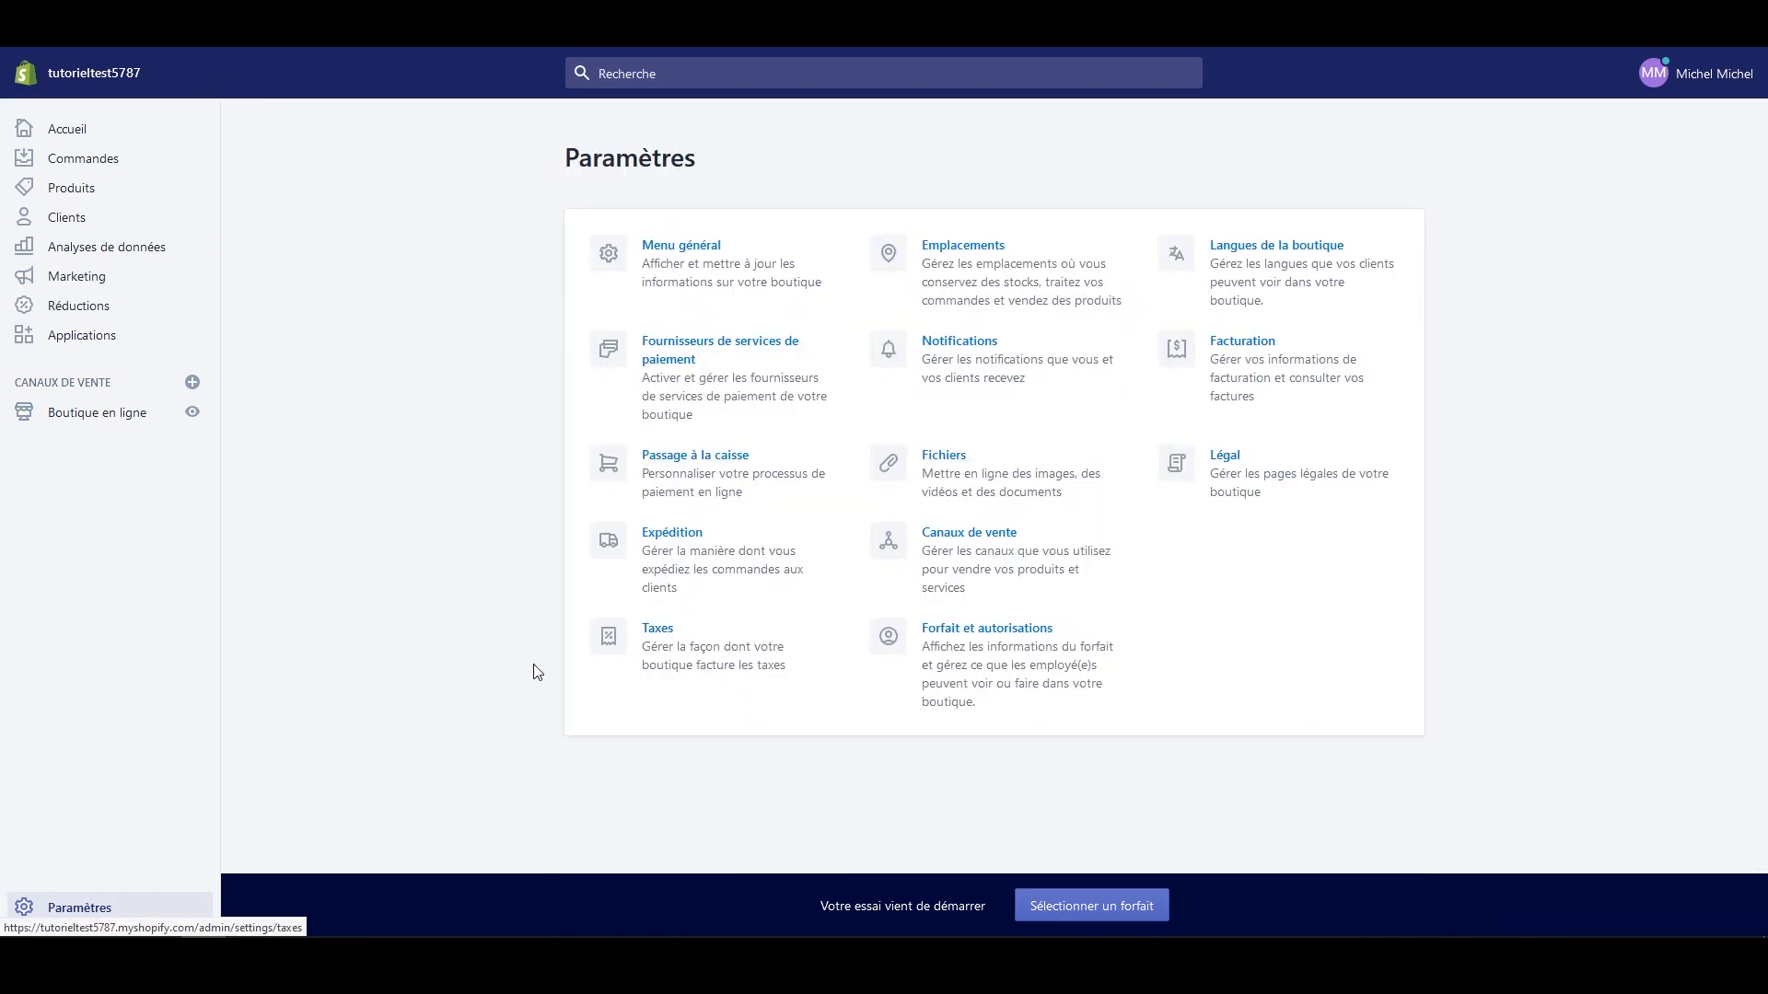
left_click(699, 557)
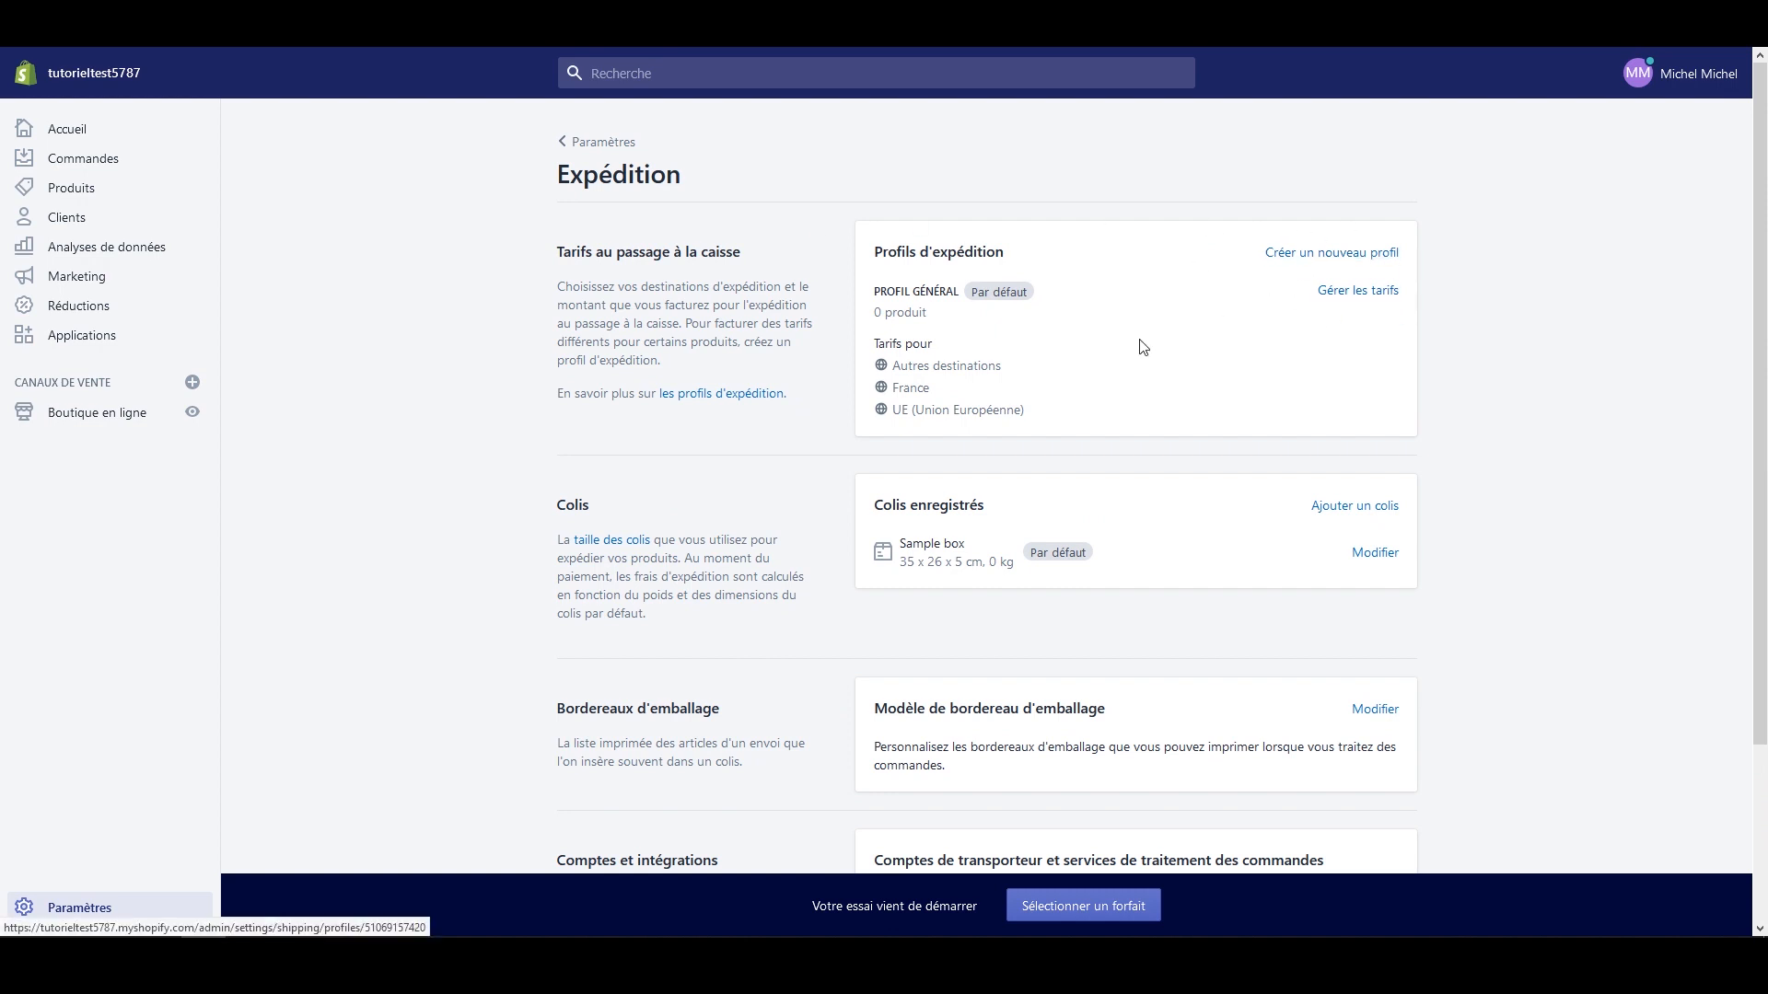
scroll(808, 551, "down", 2)
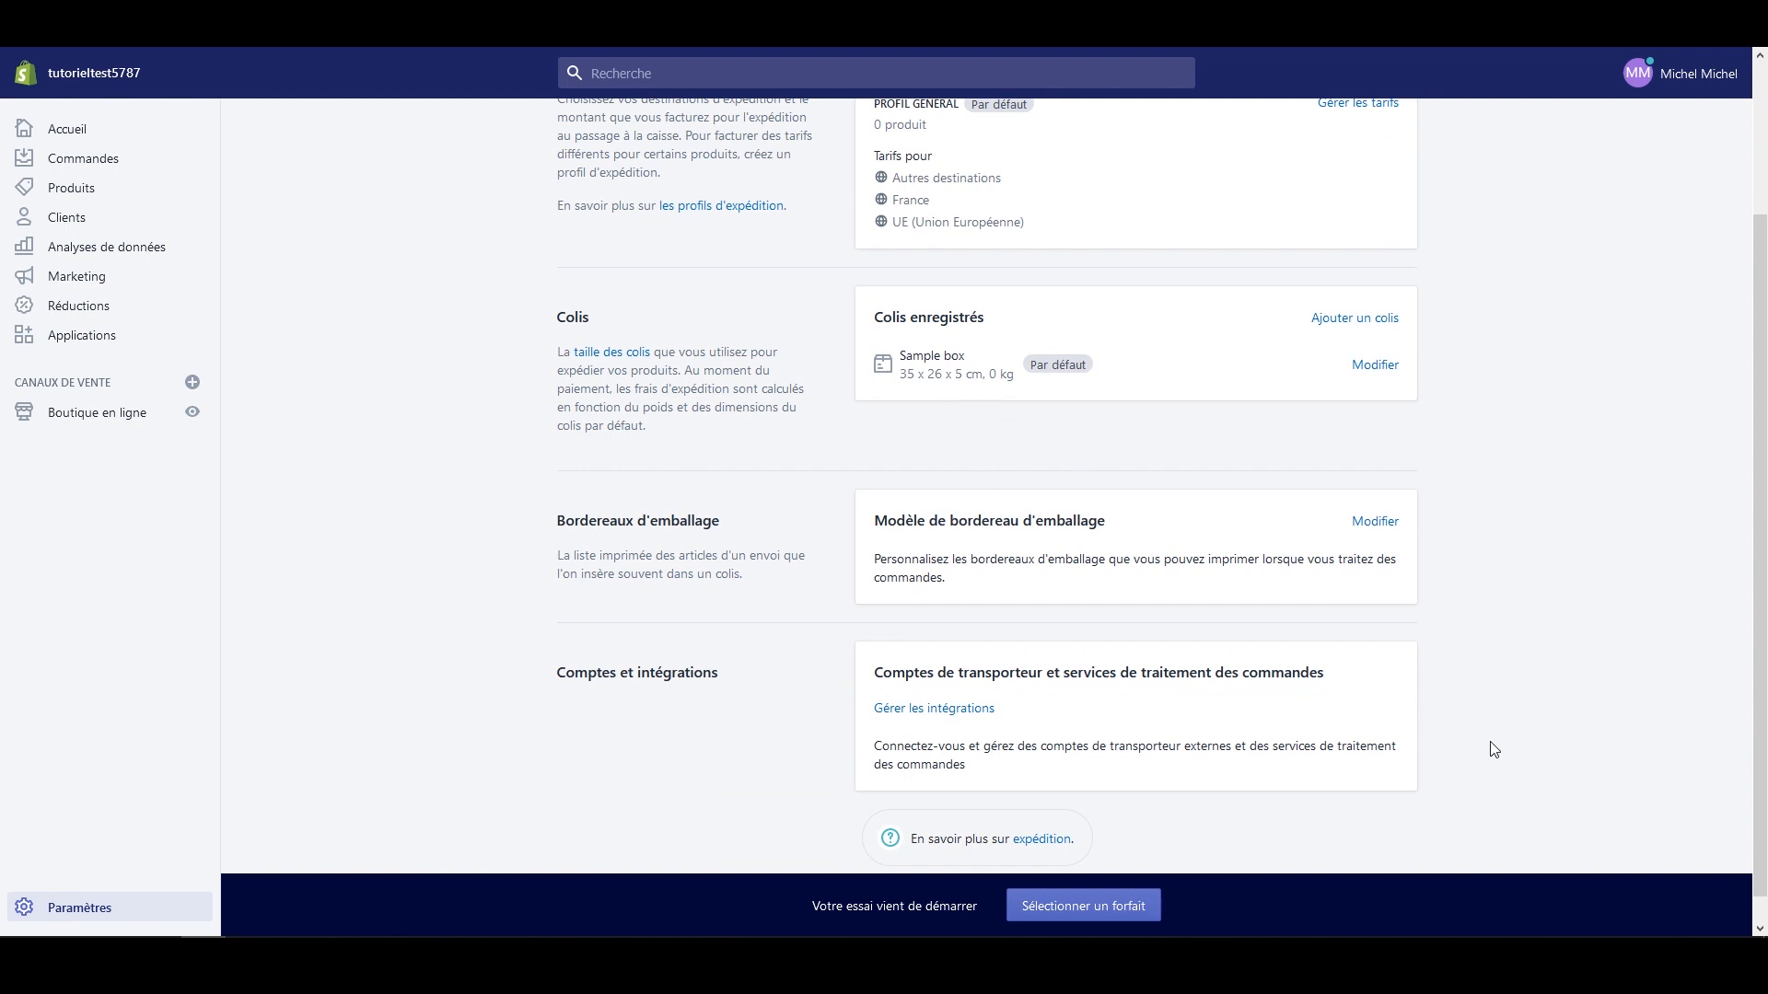
scroll(792, 373, "up", 2)
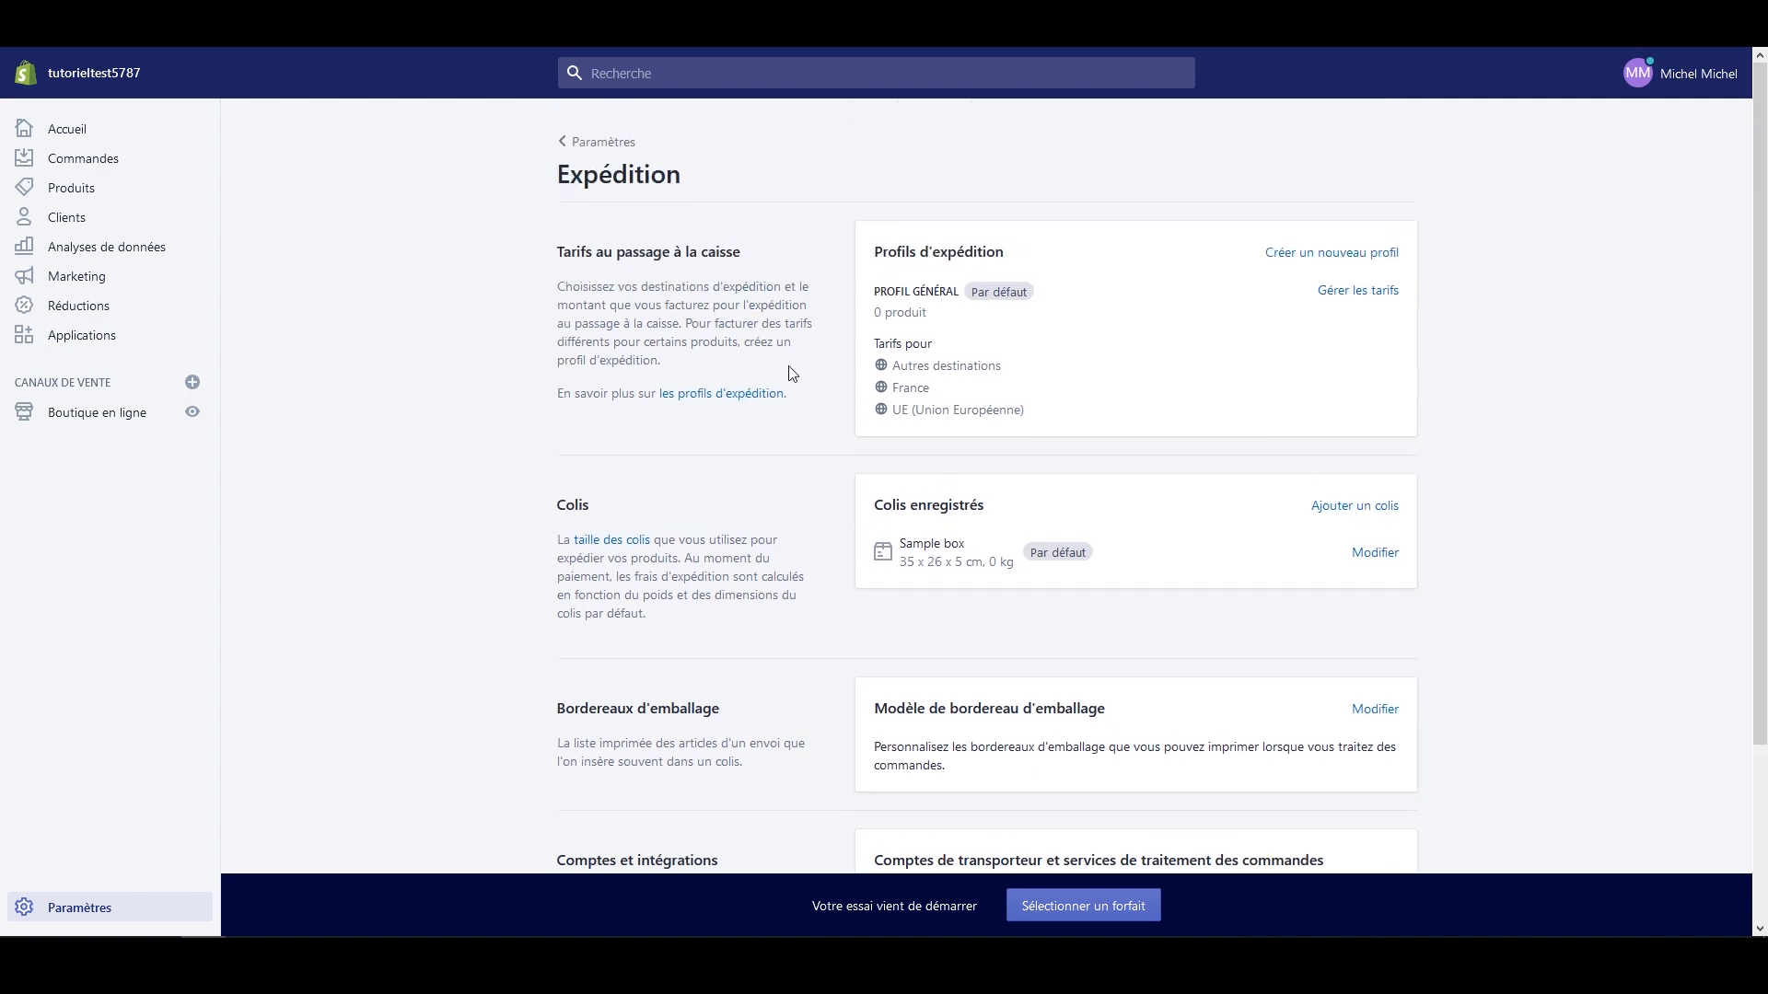
left_click(1360, 293)
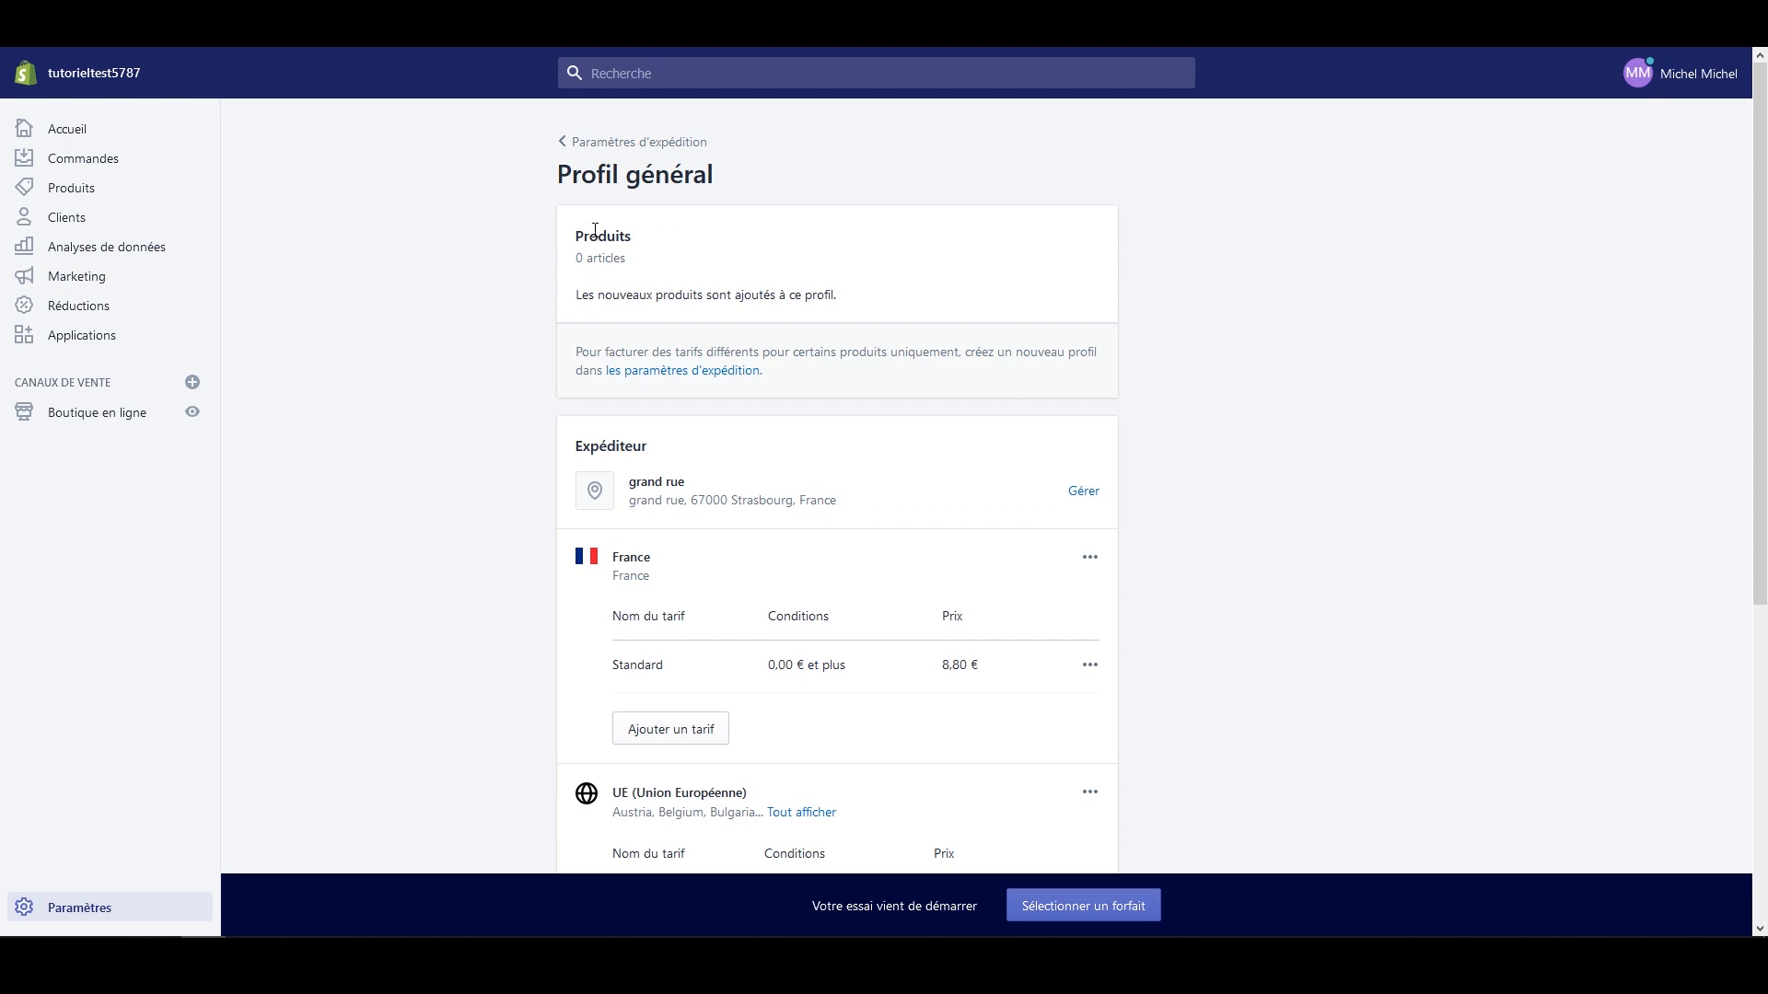
scroll(702, 580, "down", 3)
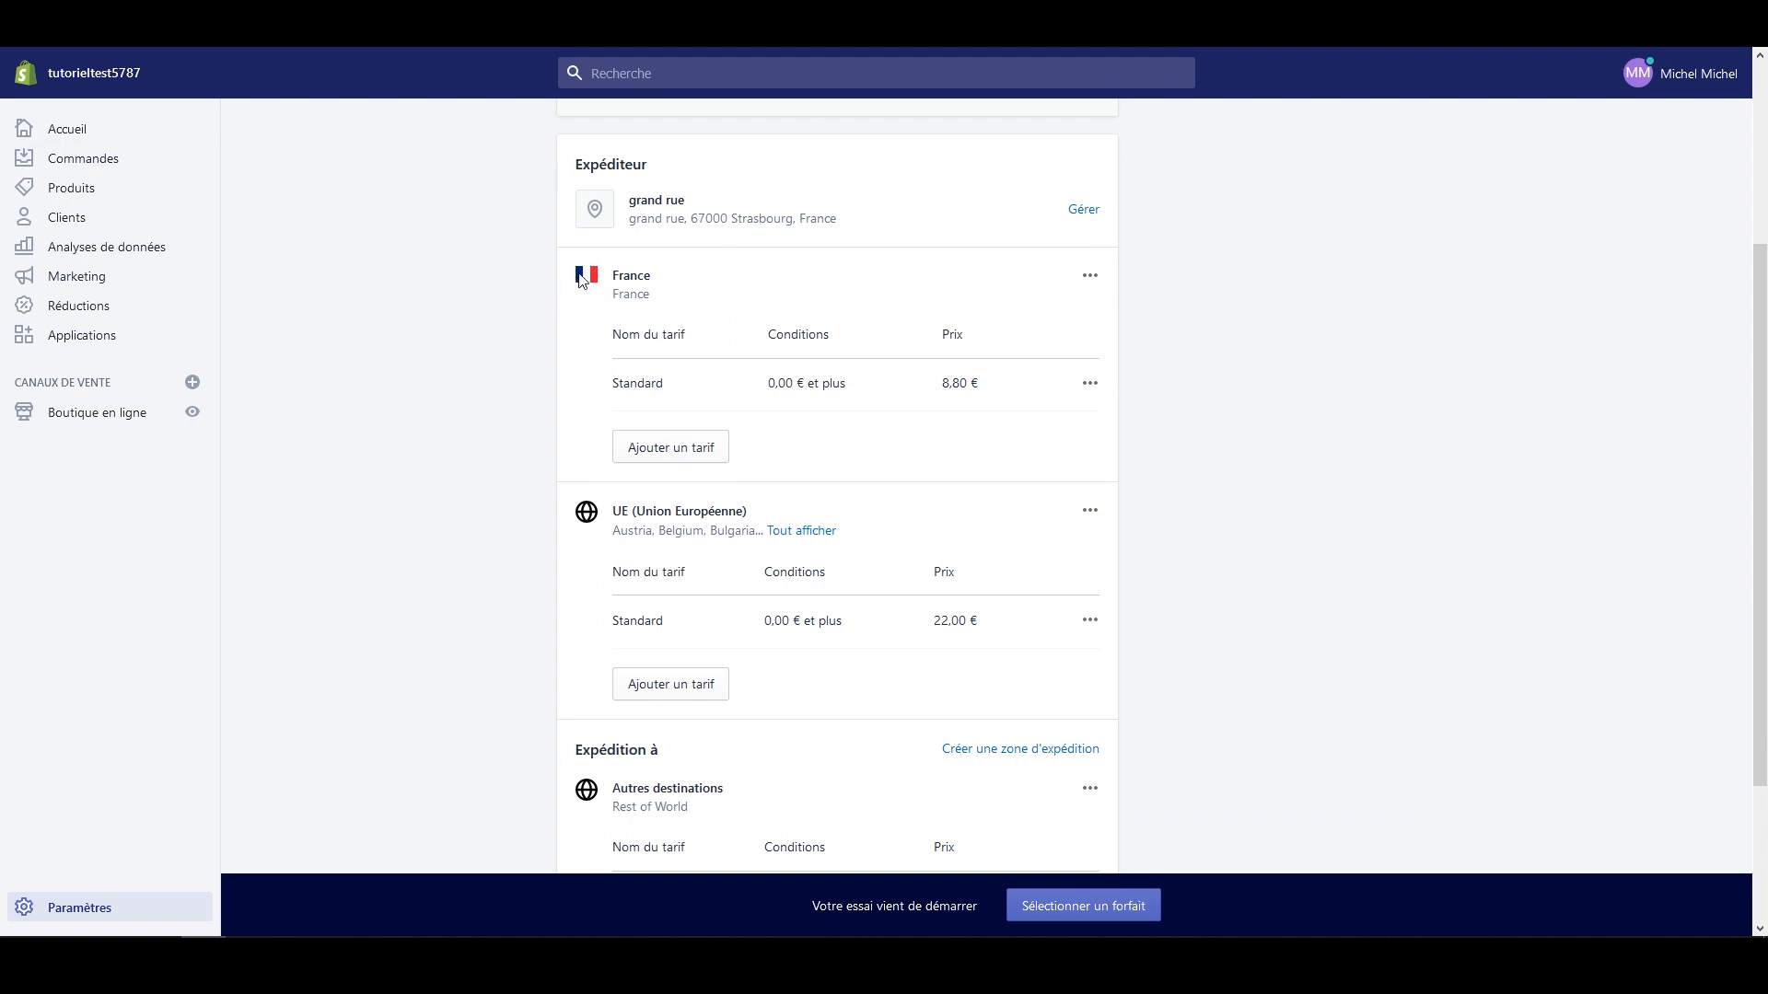
scroll(704, 504, "down", 2)
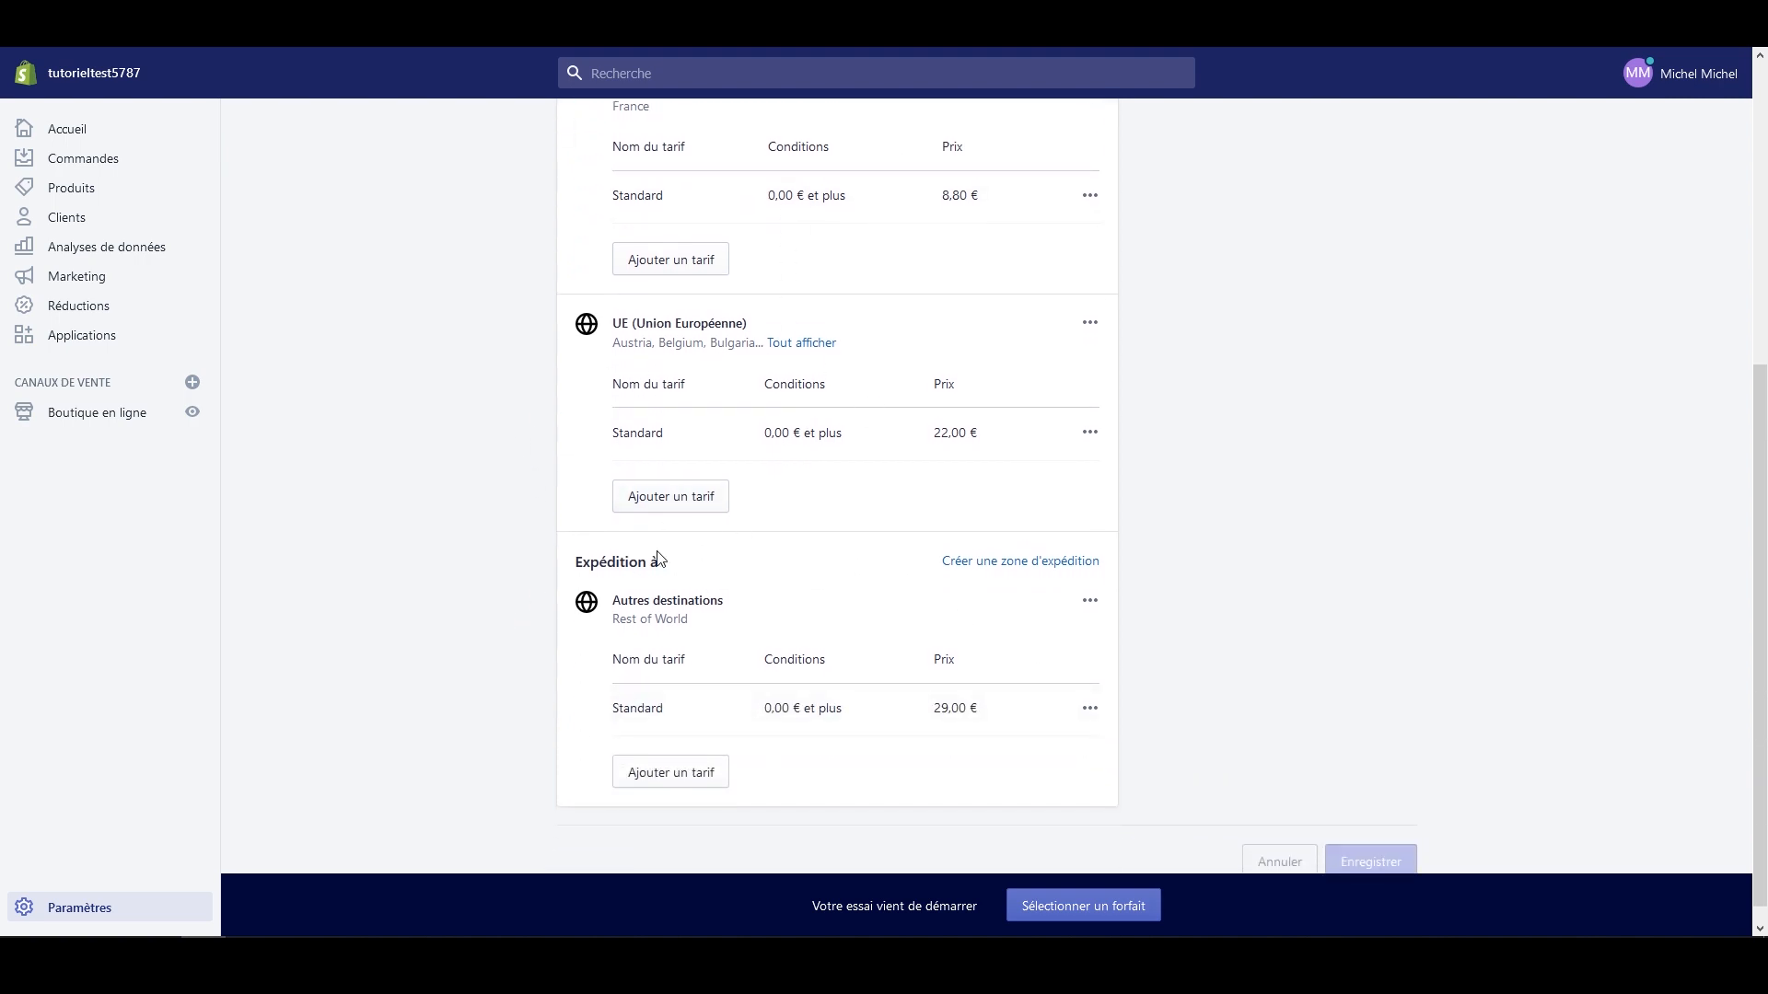
scroll(1059, 467, "up", 4)
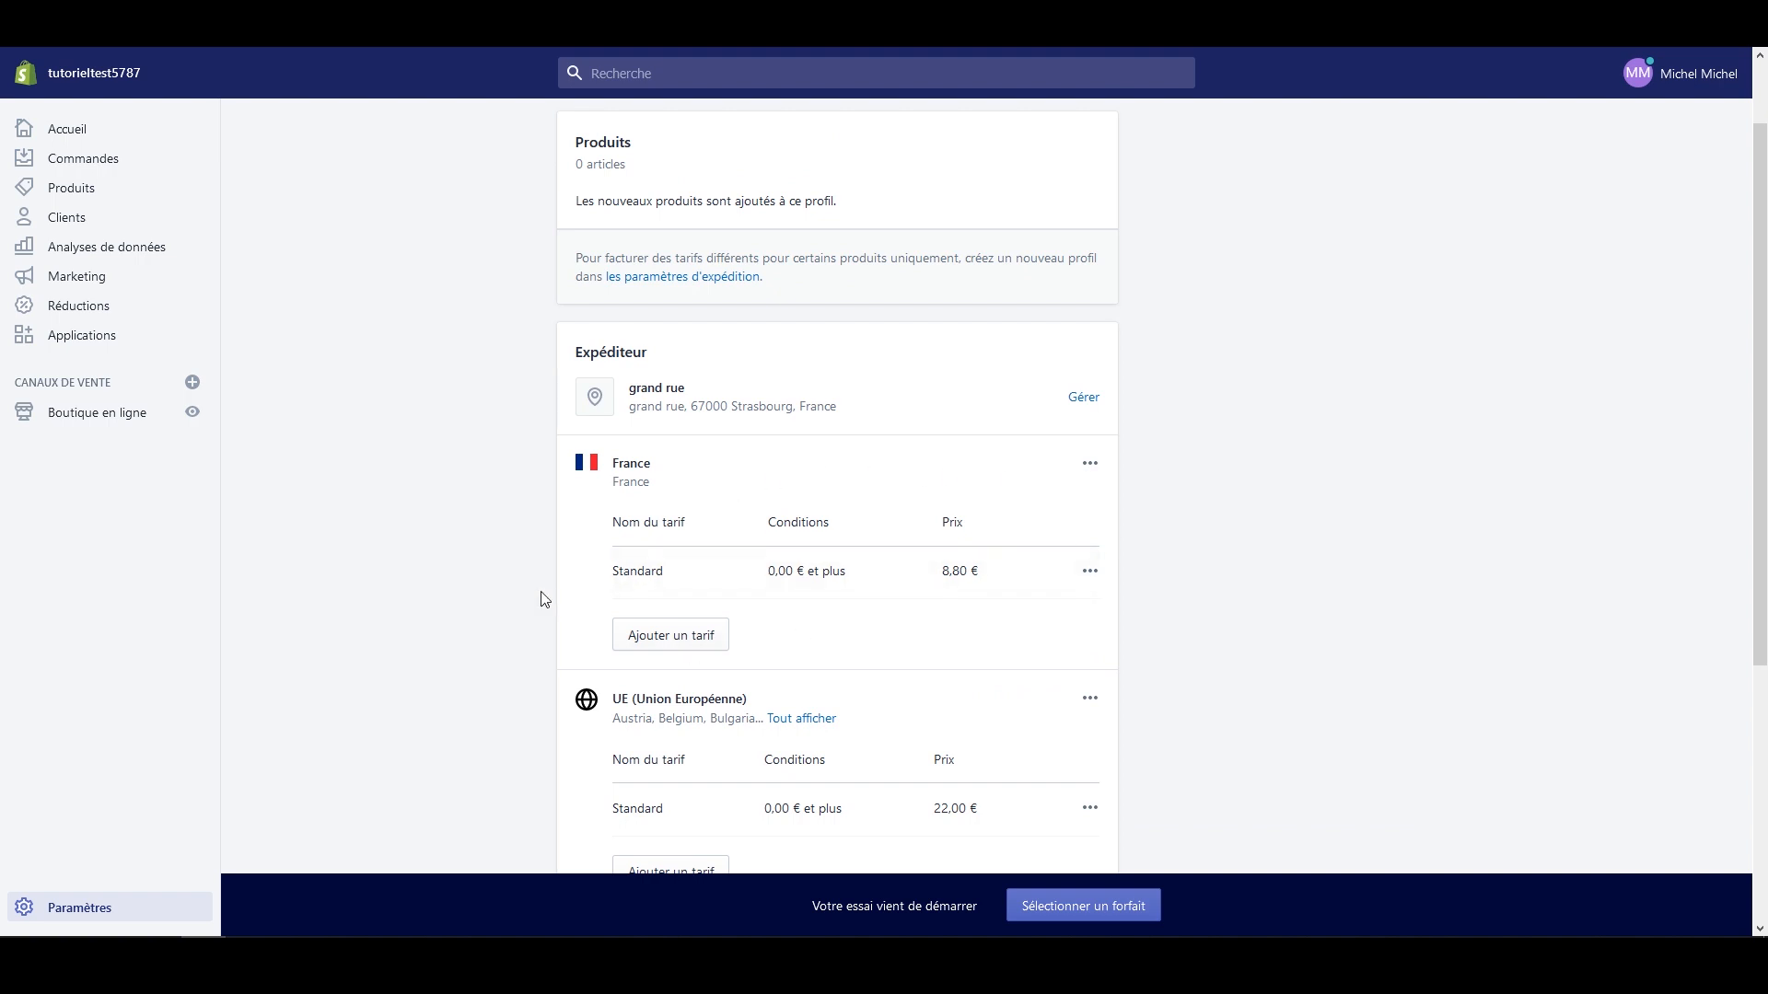
Step: Edit the France zone's Standard rate and set its maximum order price to 20 €
left_click_drag(606, 577, 864, 577)
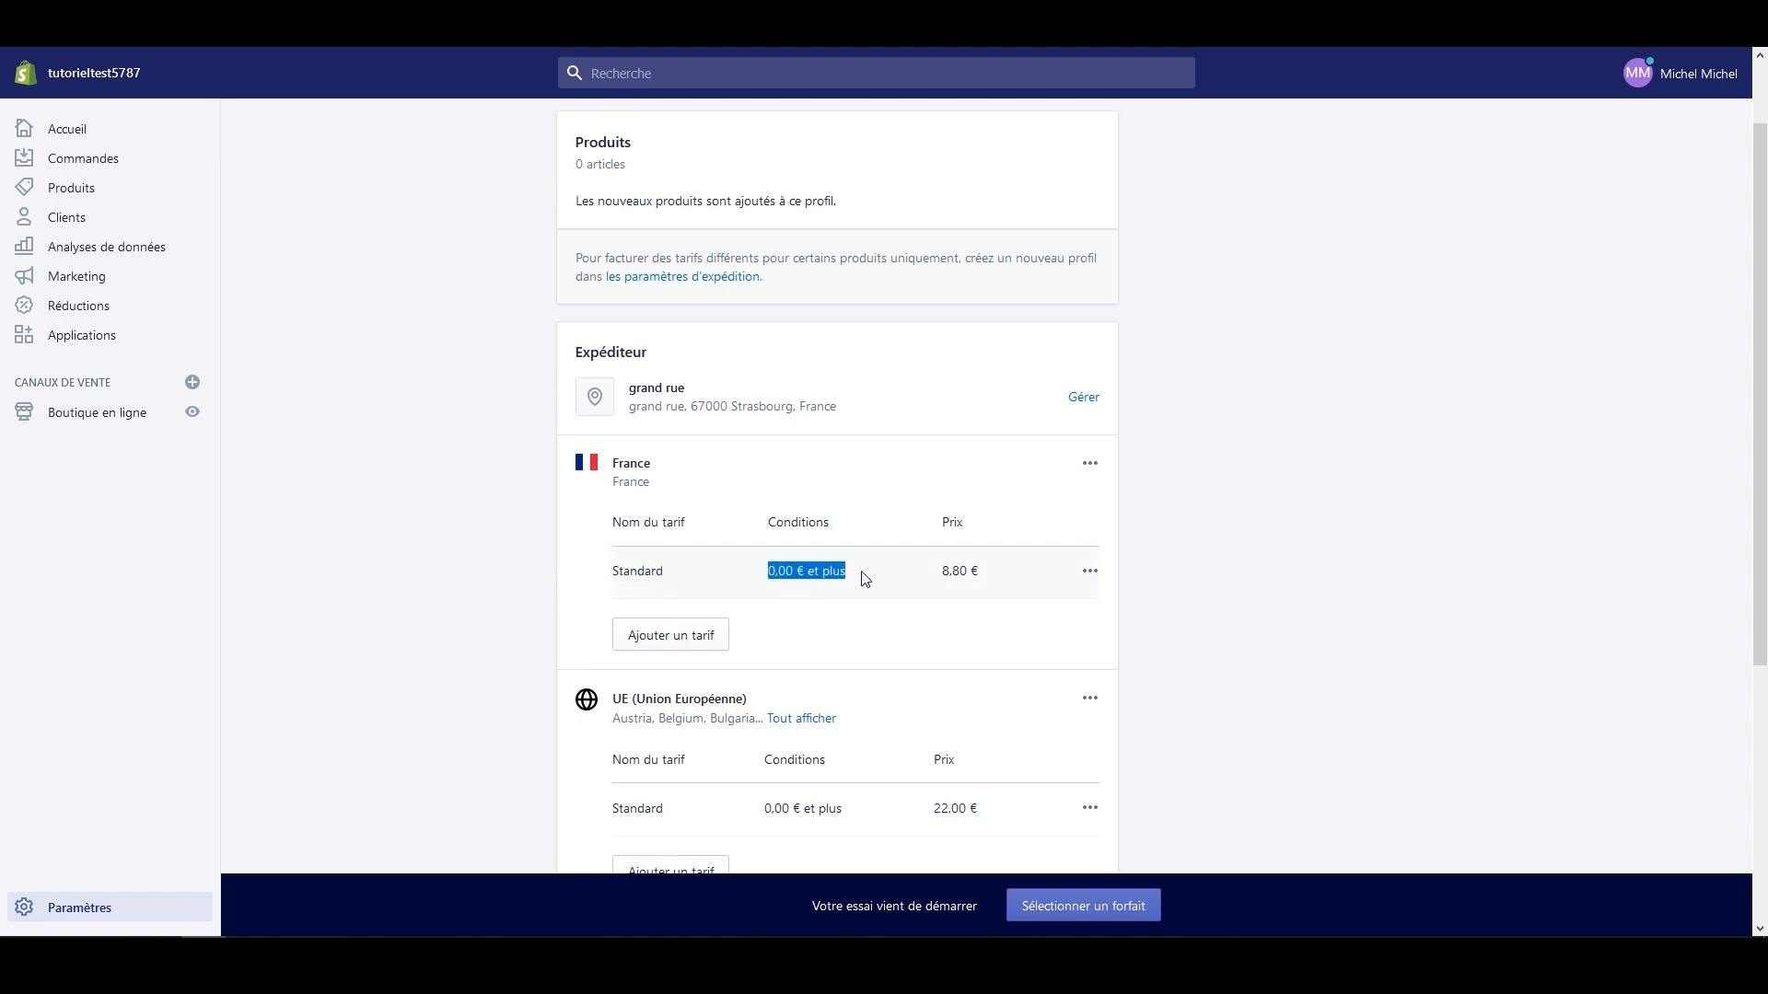
left_click(788, 571)
left_click(1089, 571)
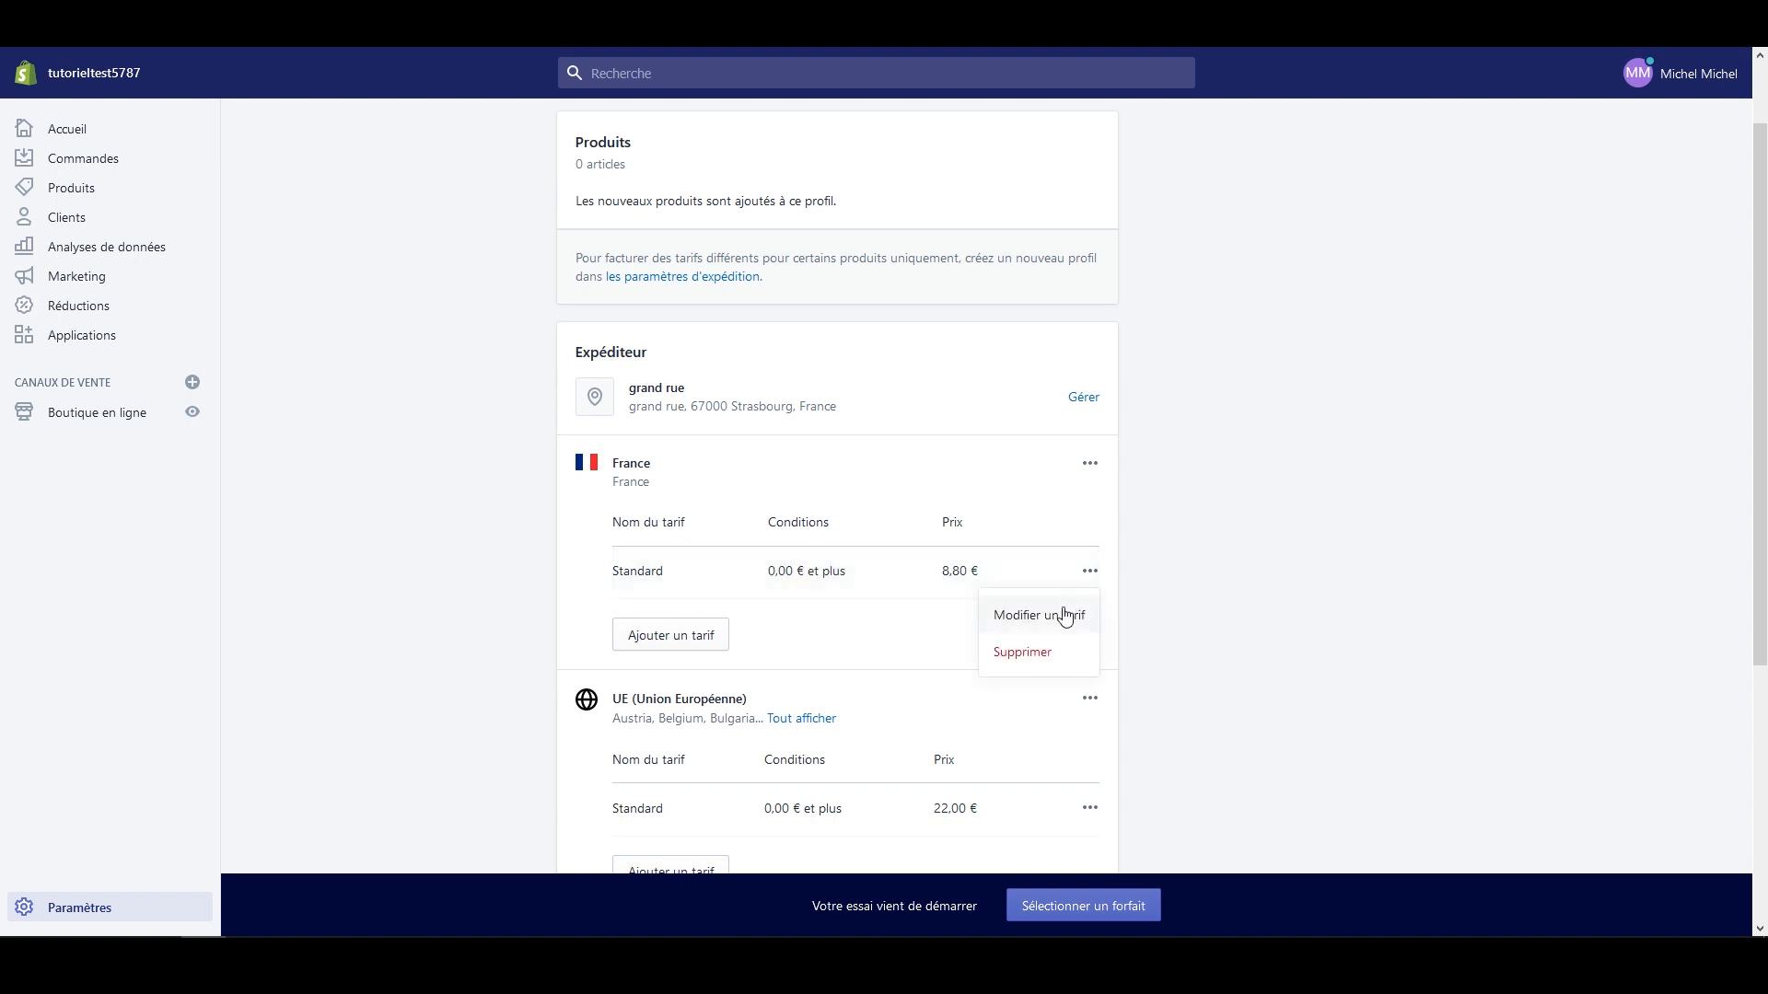
left_click(1066, 611)
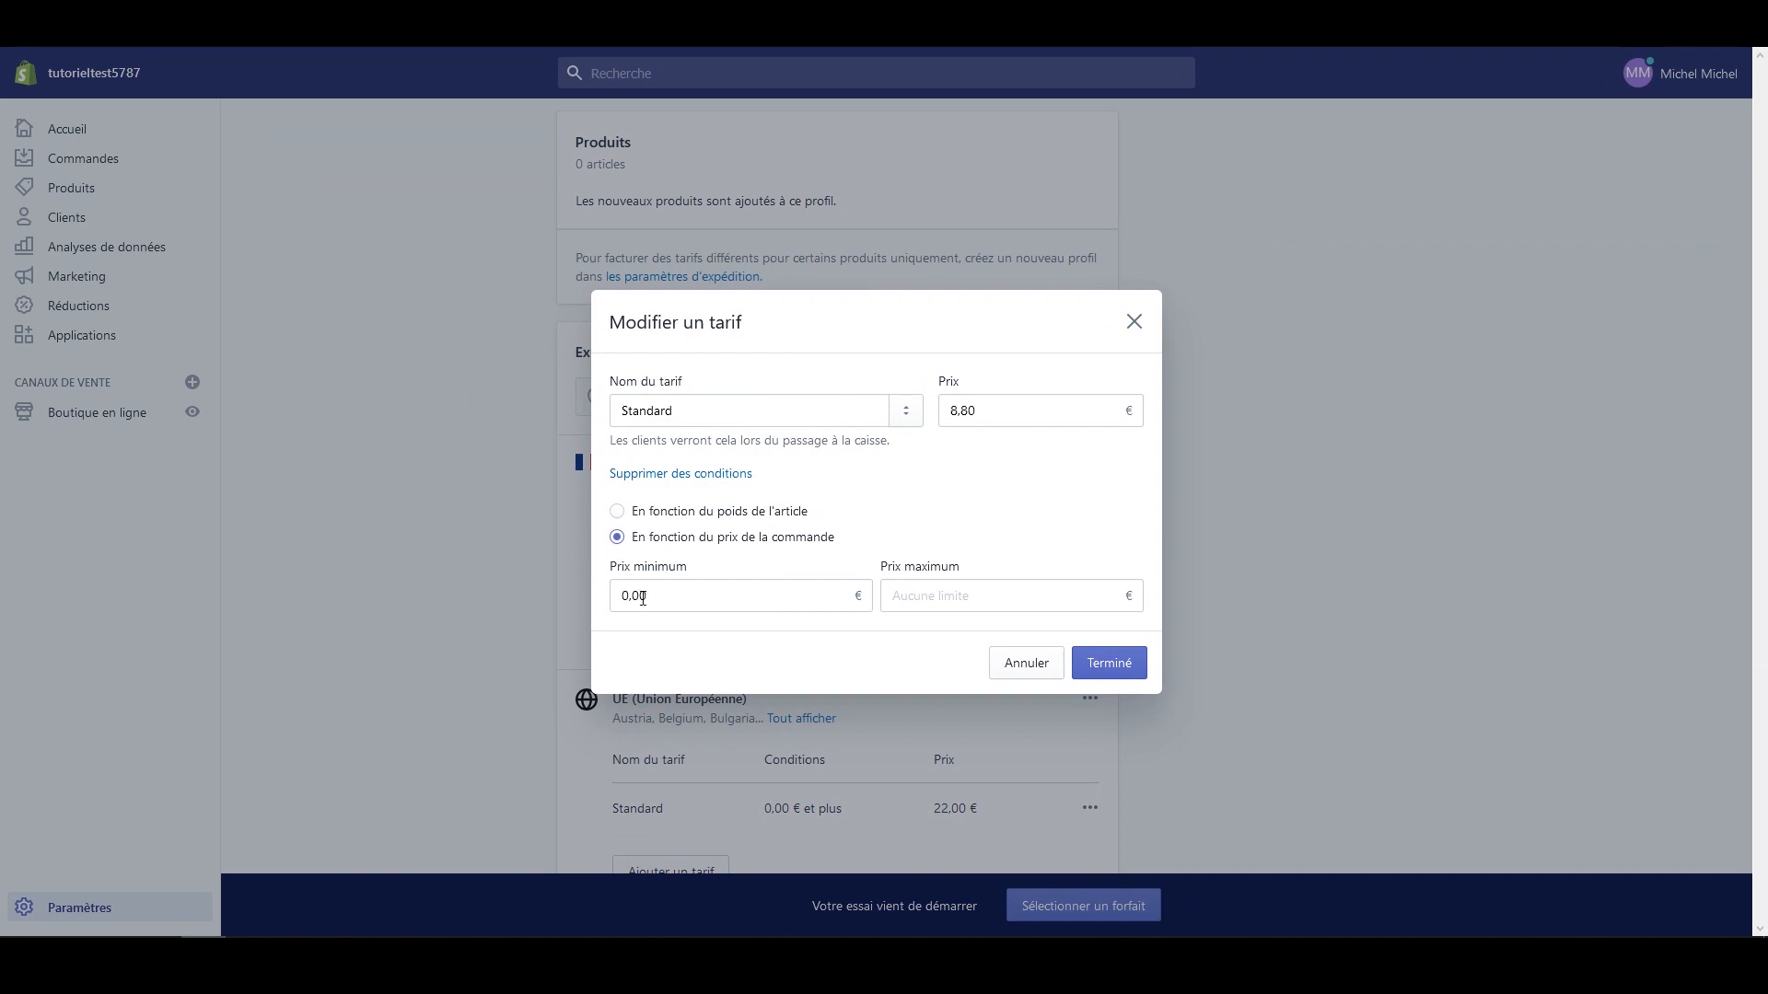
left_click(952, 608)
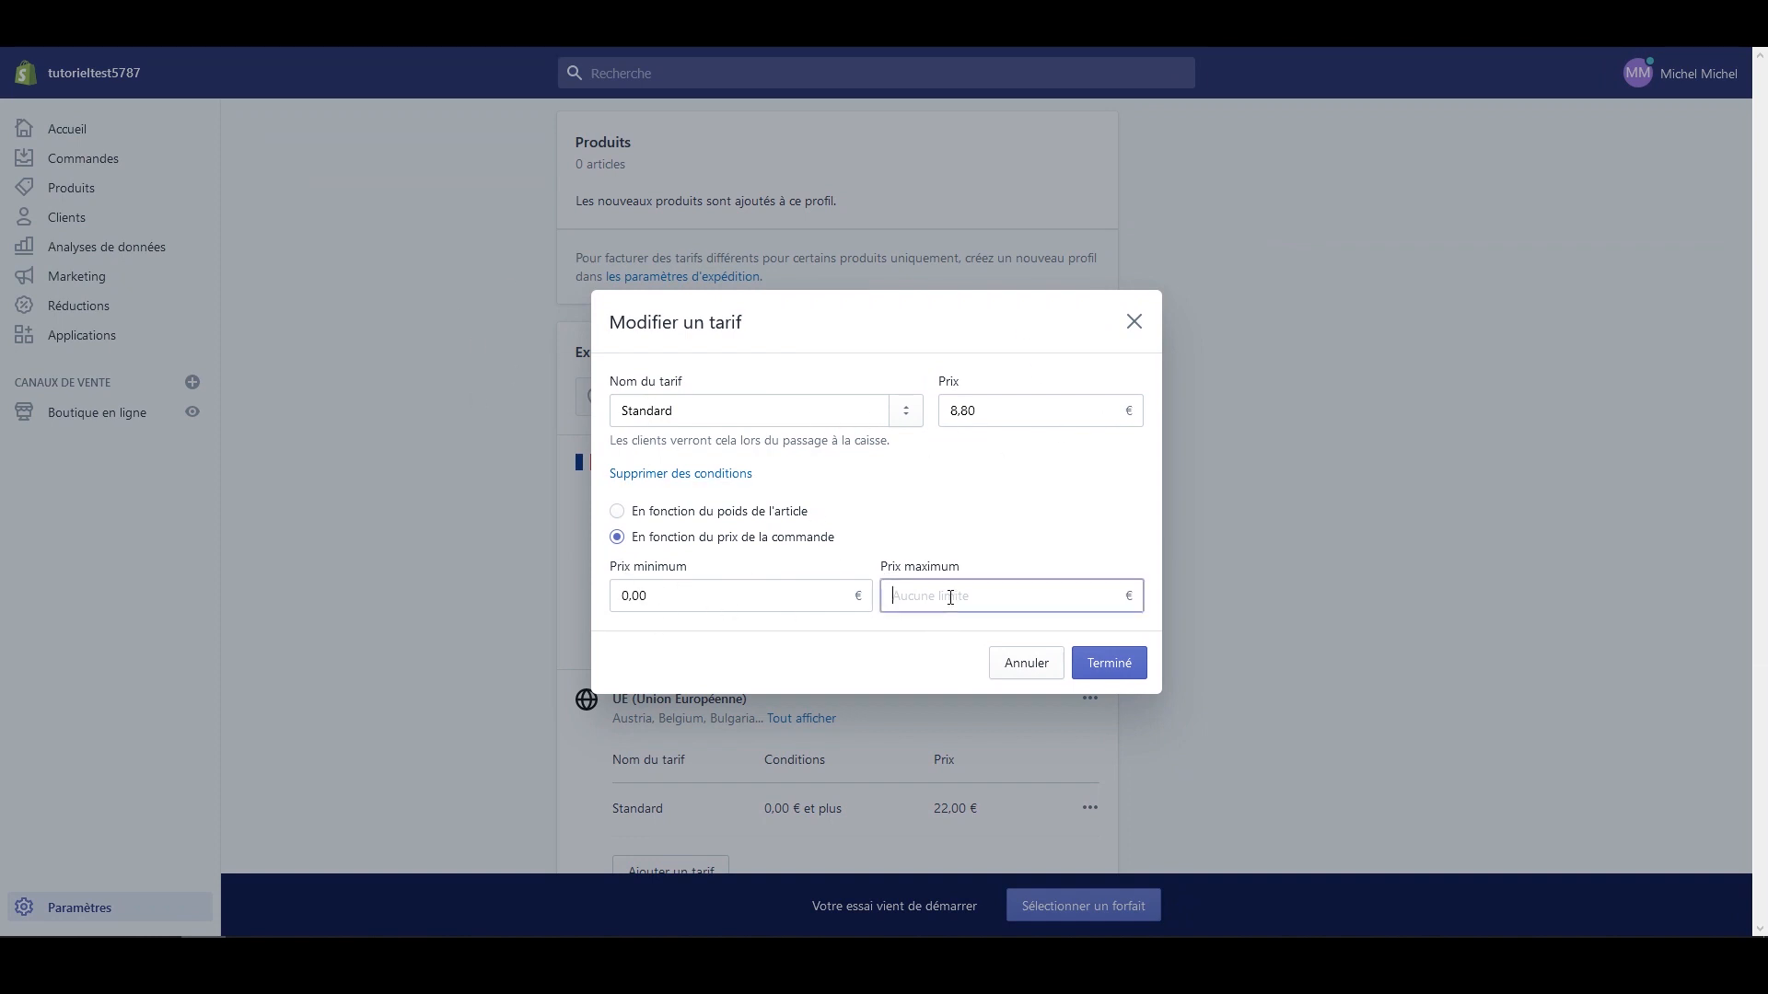
type("20")
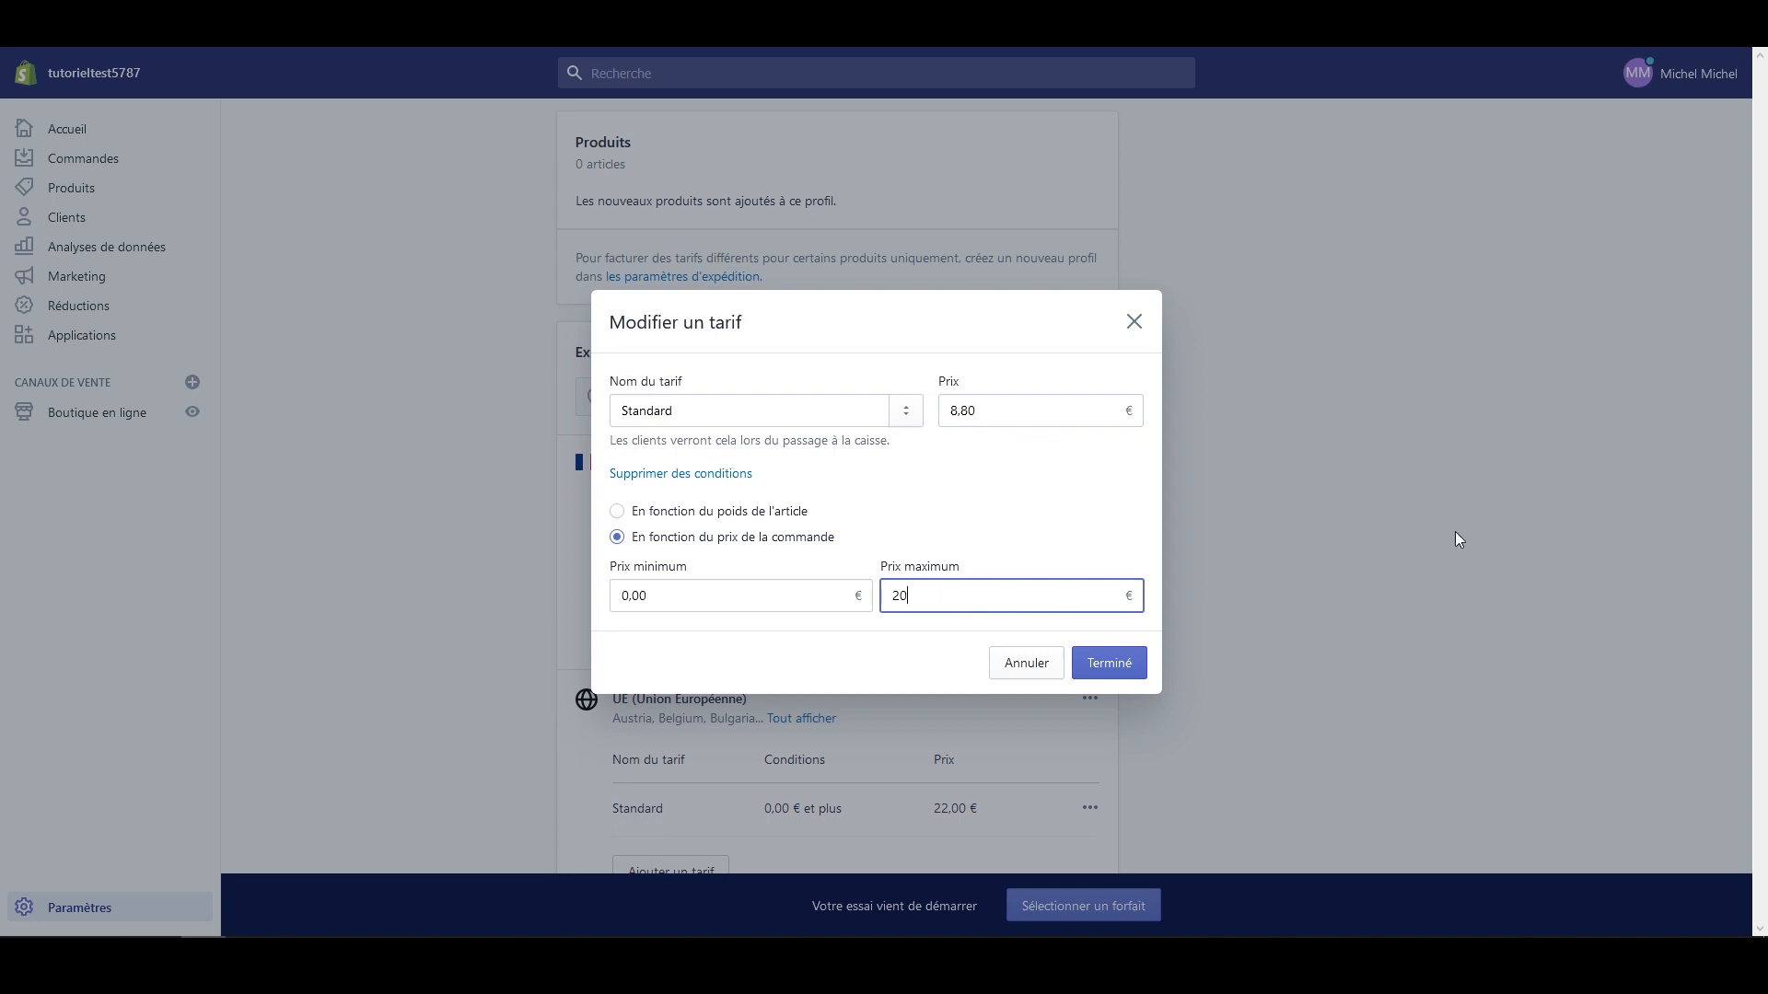
left_click(1008, 529)
Step: Set the Standard rate's price to 10 € and confirm the rate
double_click(951, 417)
type("10")
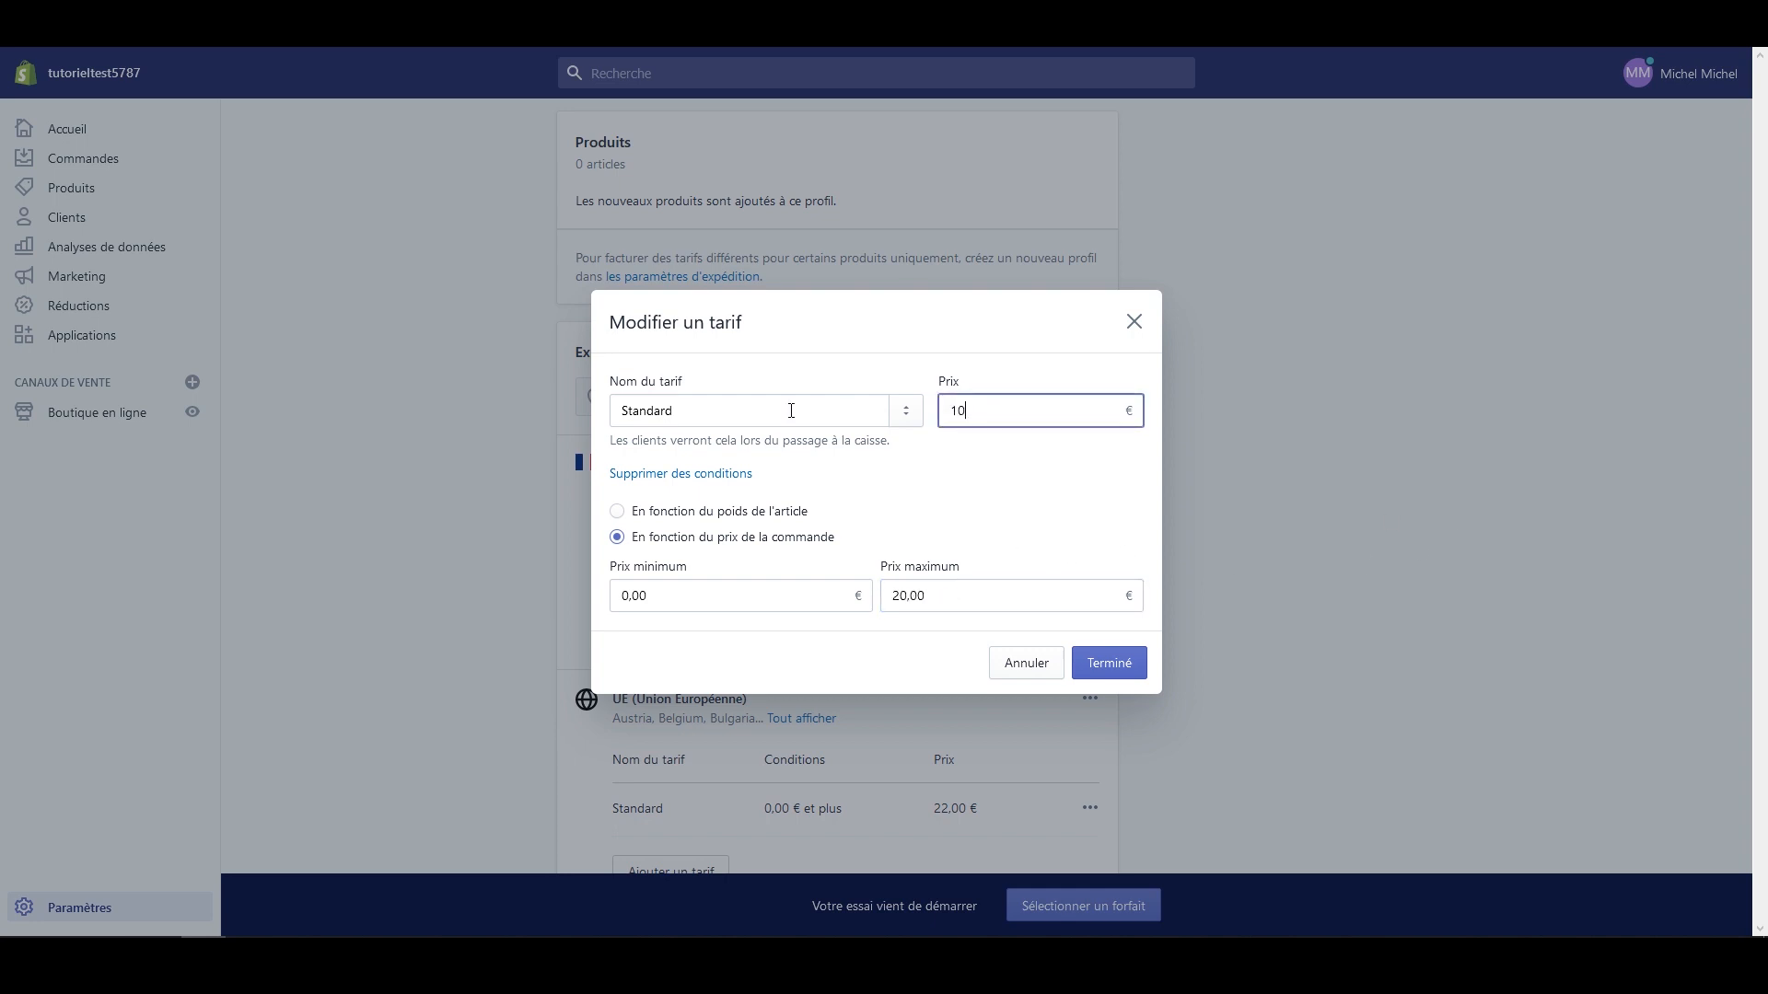
left_click(916, 486)
double_click(1014, 410)
double_click(647, 594)
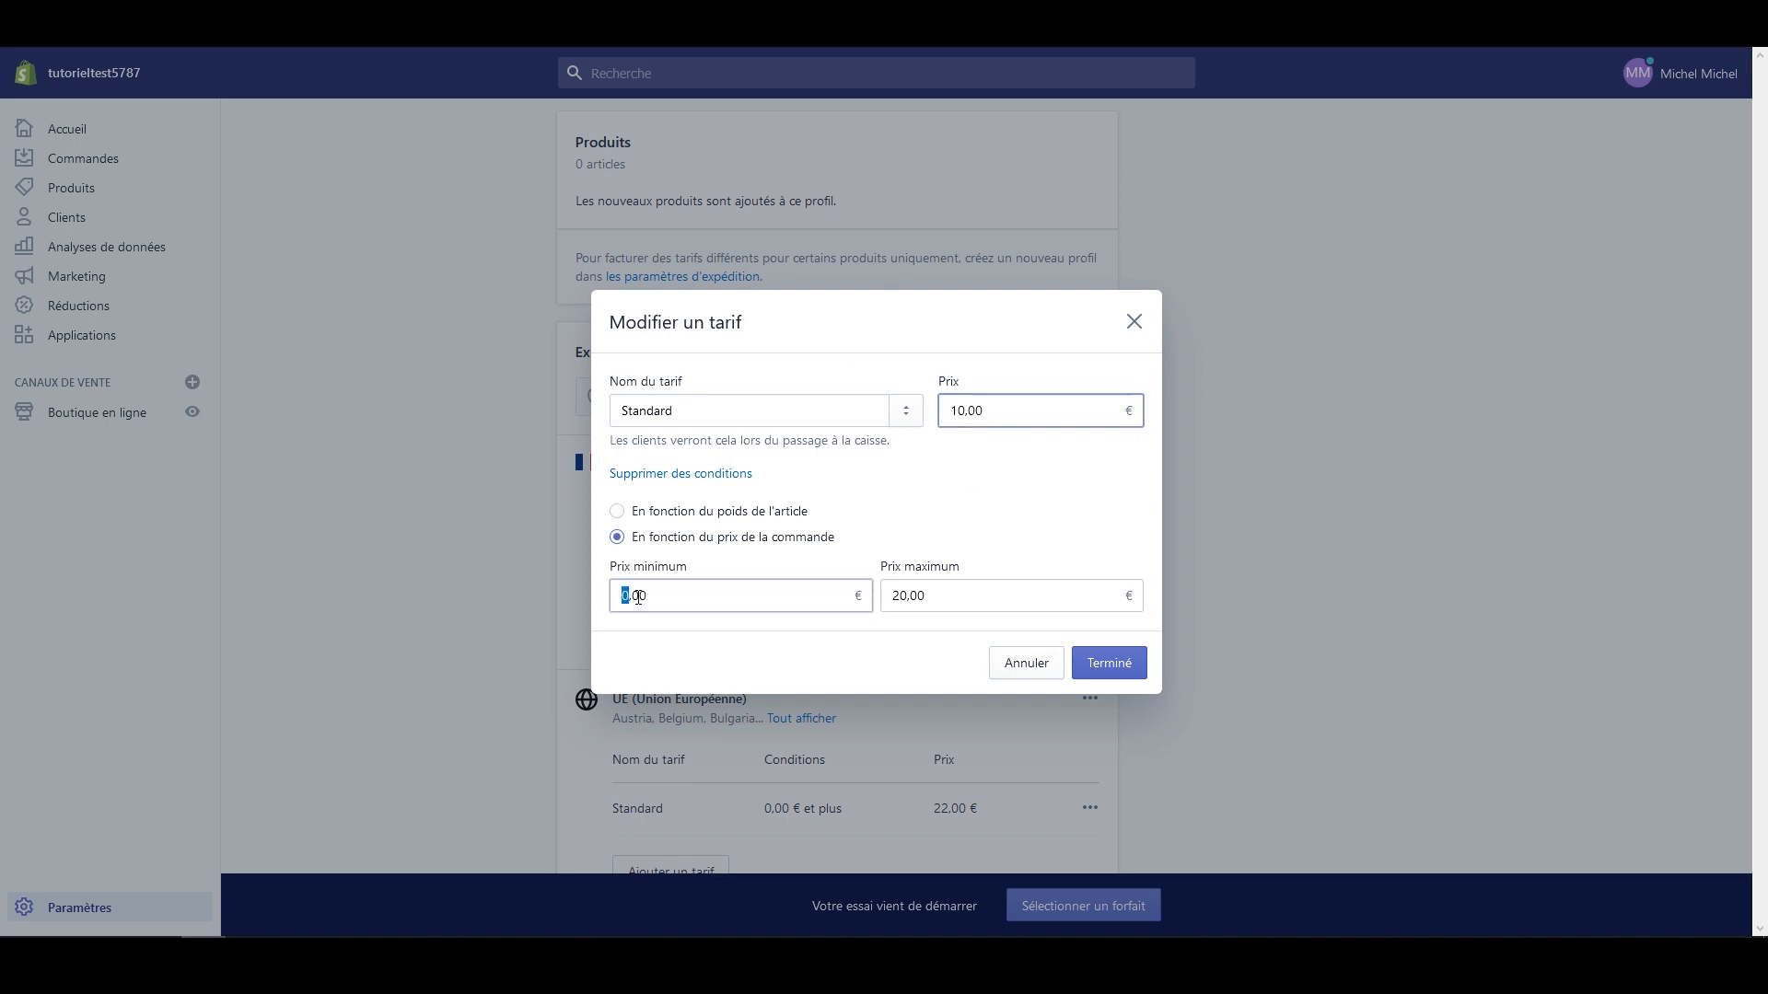
left_click(1096, 663)
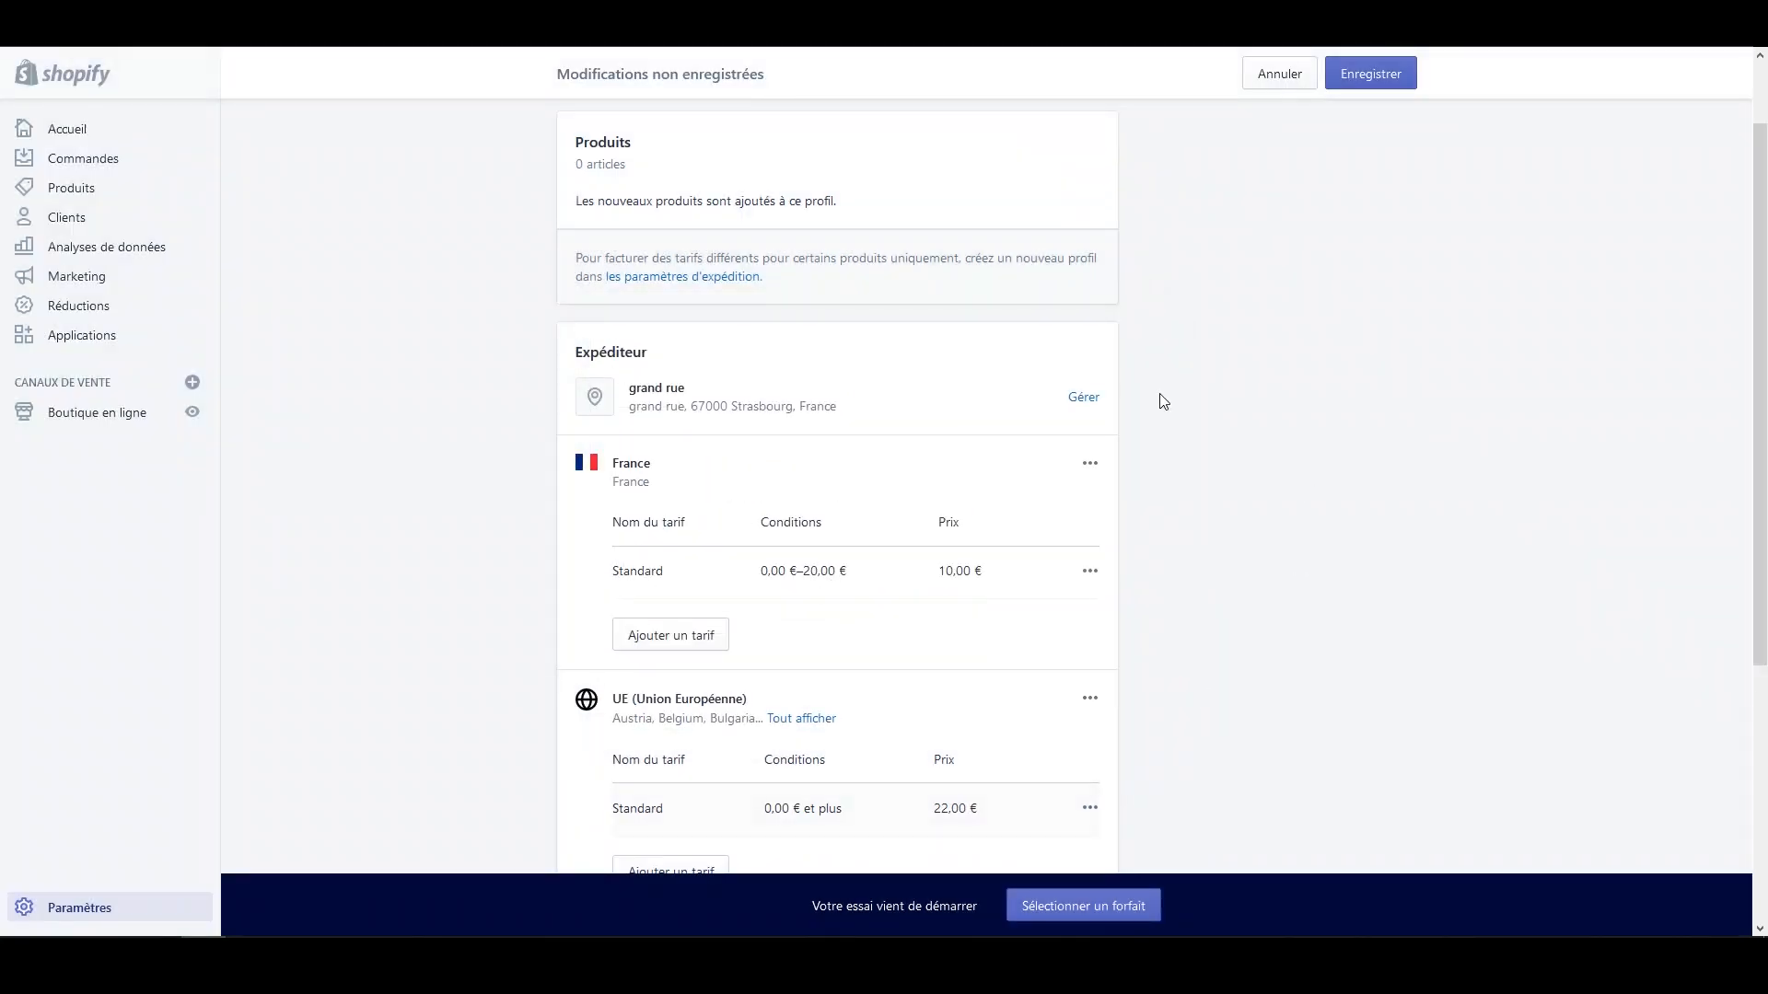
Step: Start a new self-configured rate for the France zone and name it "Livraison offerte"
left_click(670, 637)
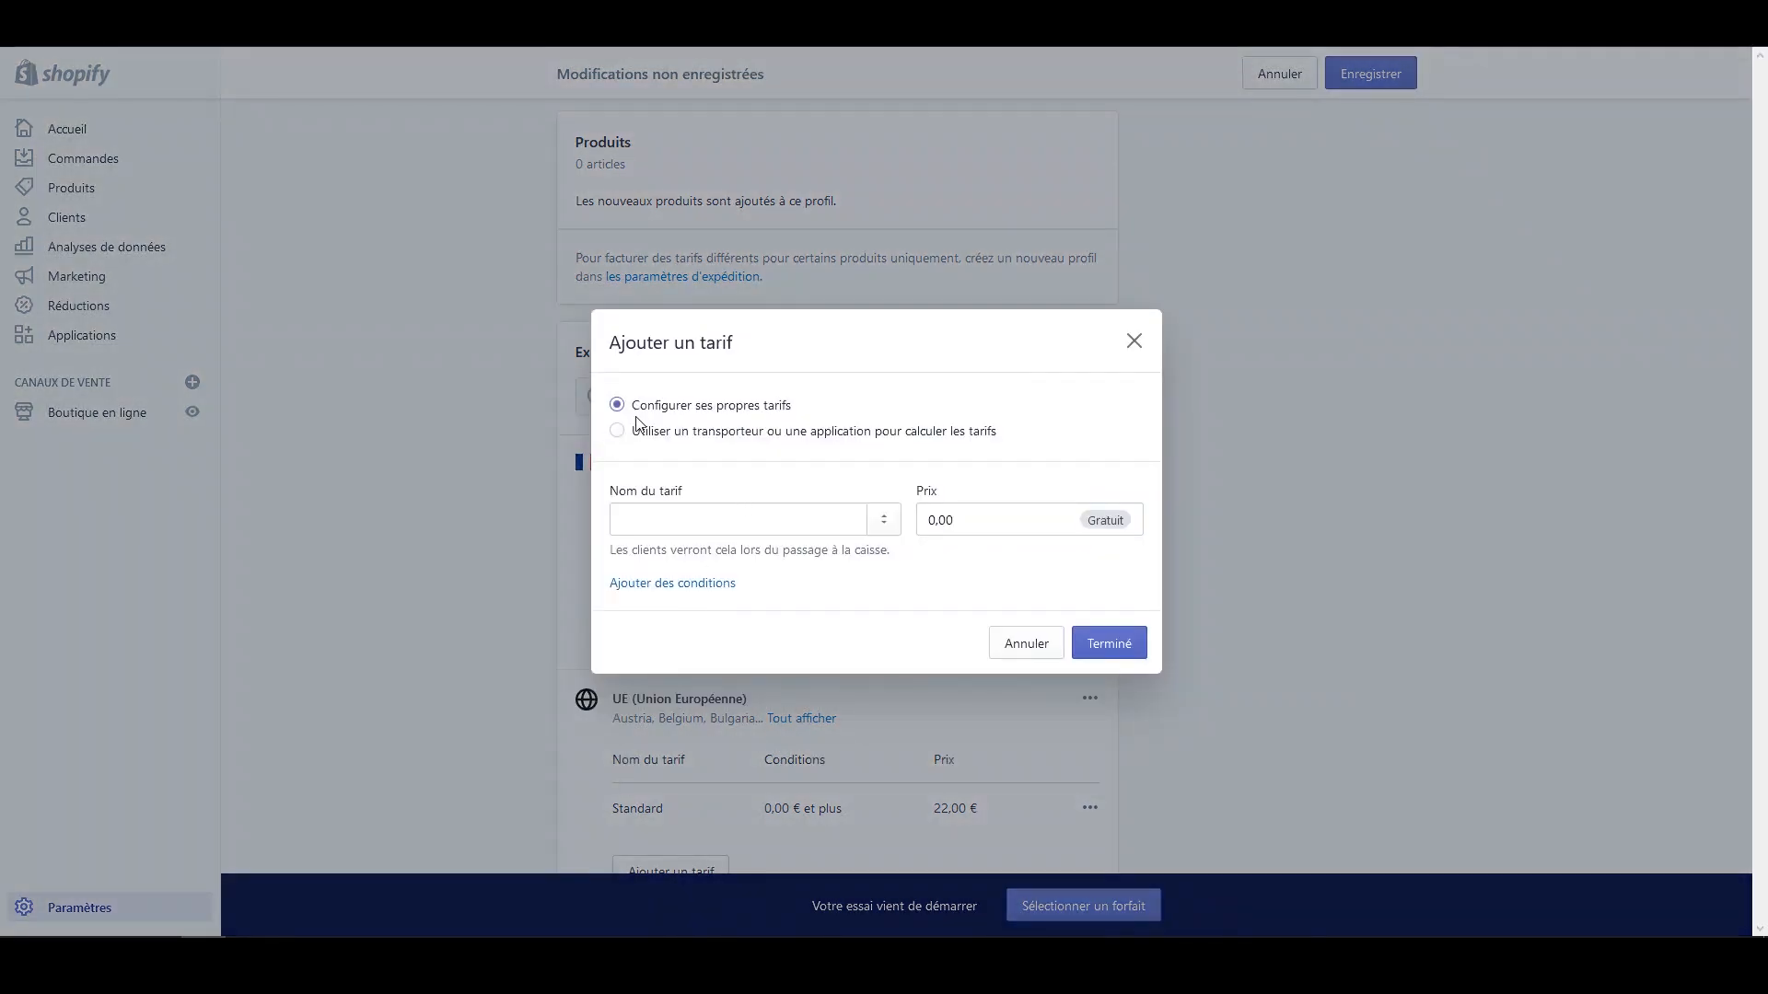
left_click(747, 532)
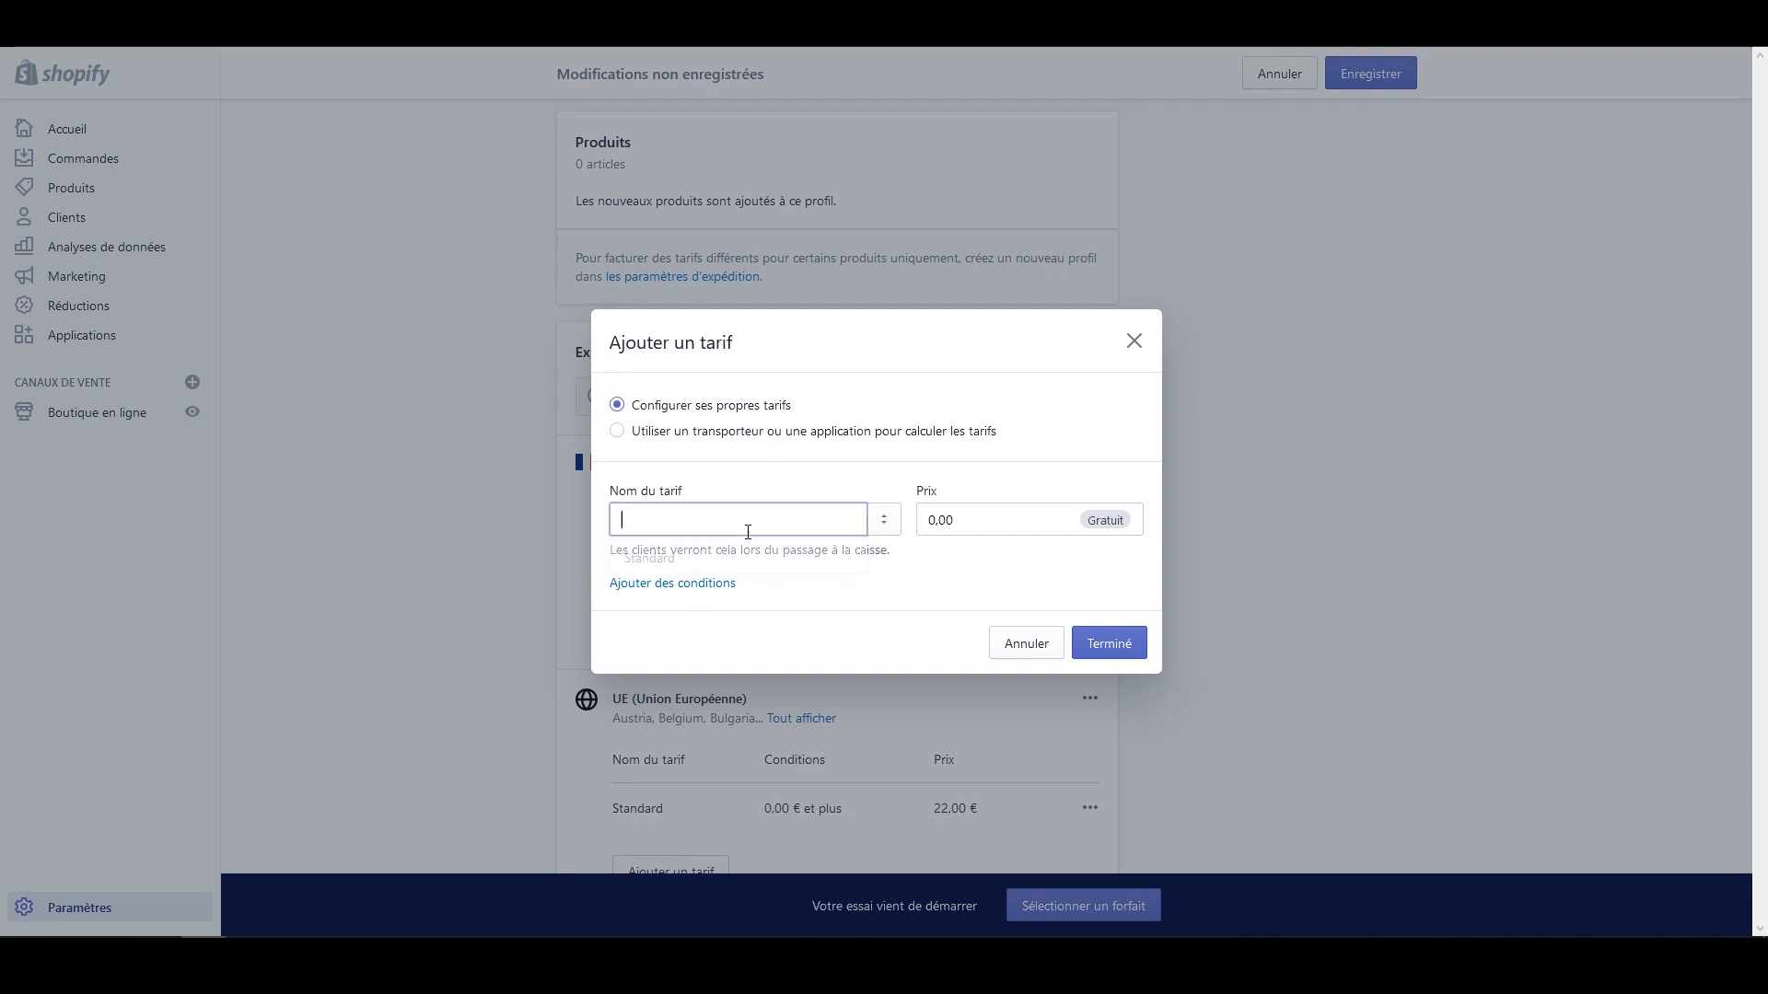
type("Livraison off")
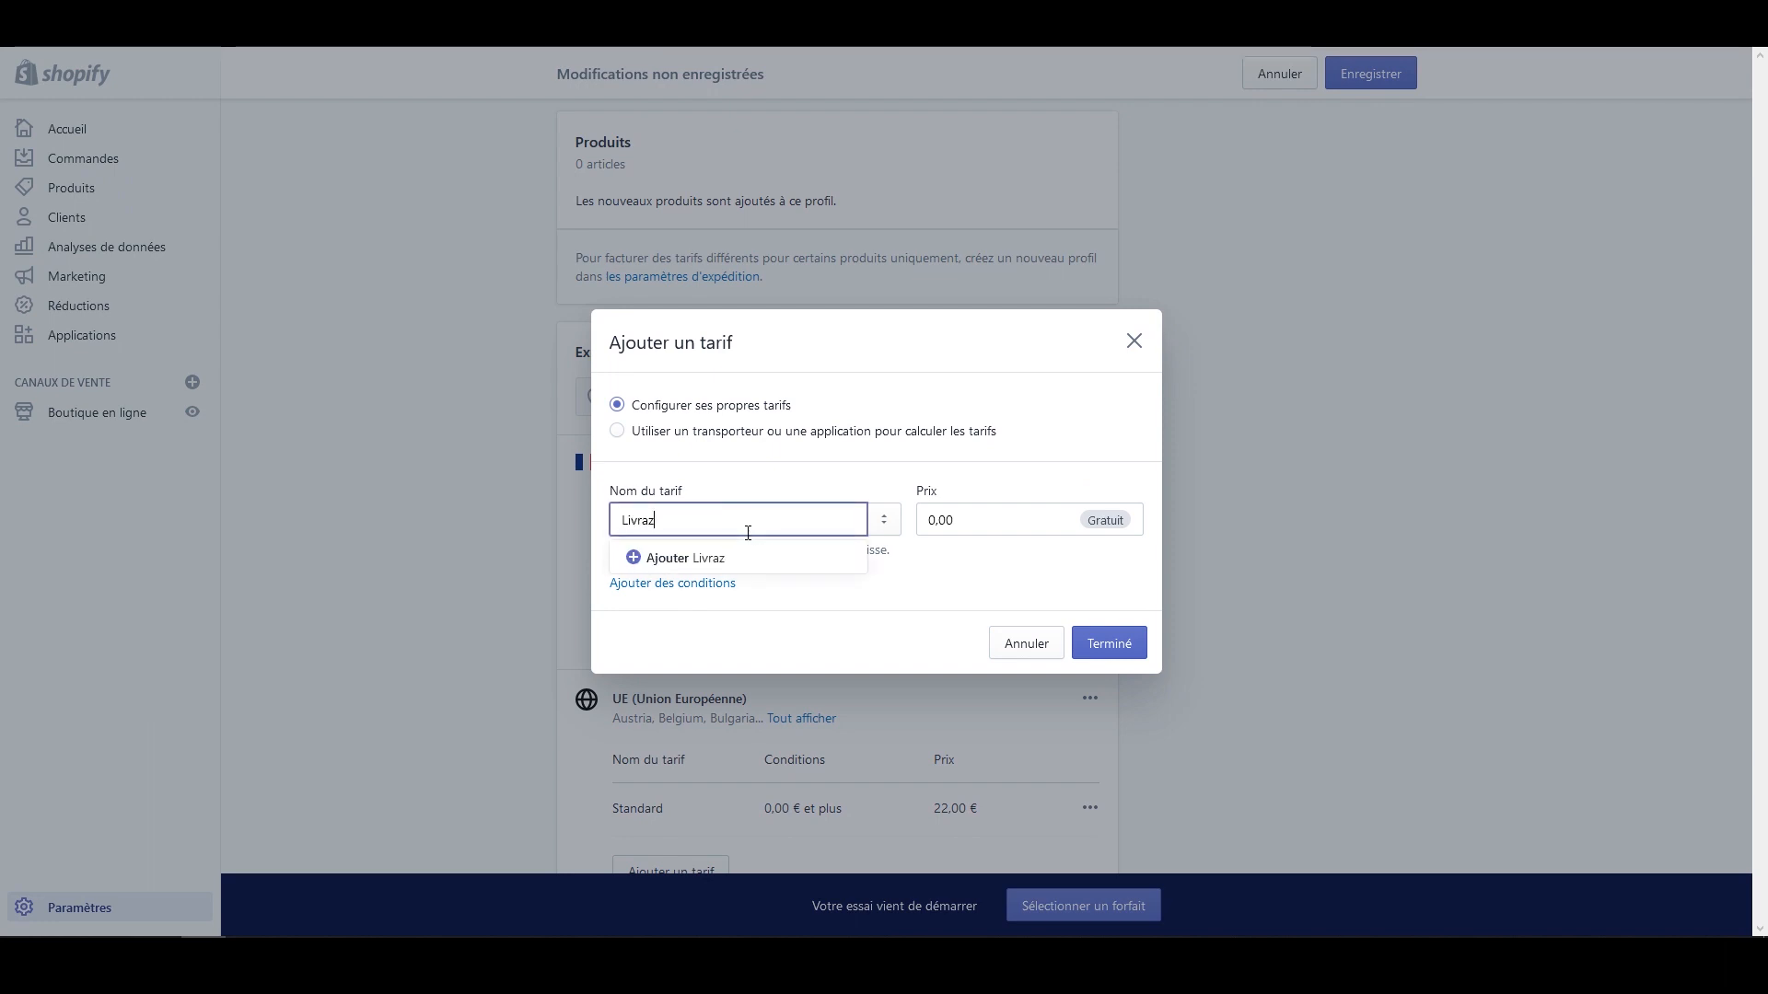
type("erte")
left_click(1015, 576)
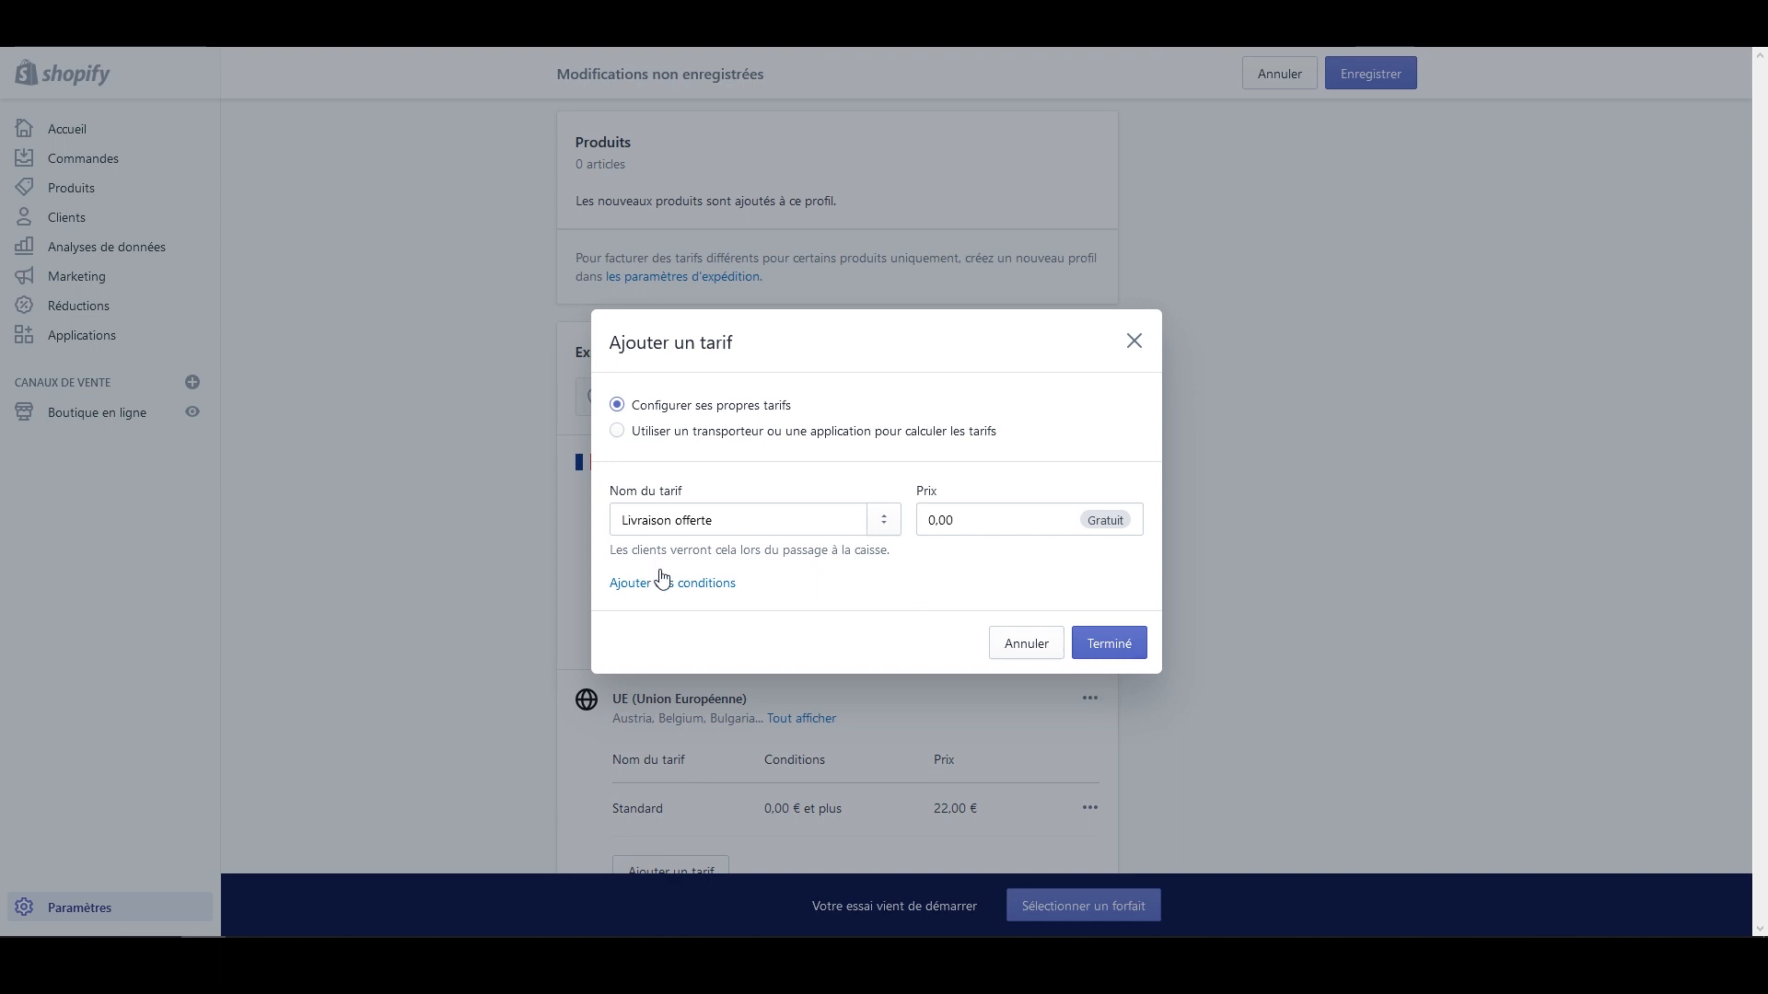
Step: Add a condition based on order price with a 20 € minimum to the new rate and confirm it
left_click(707, 584)
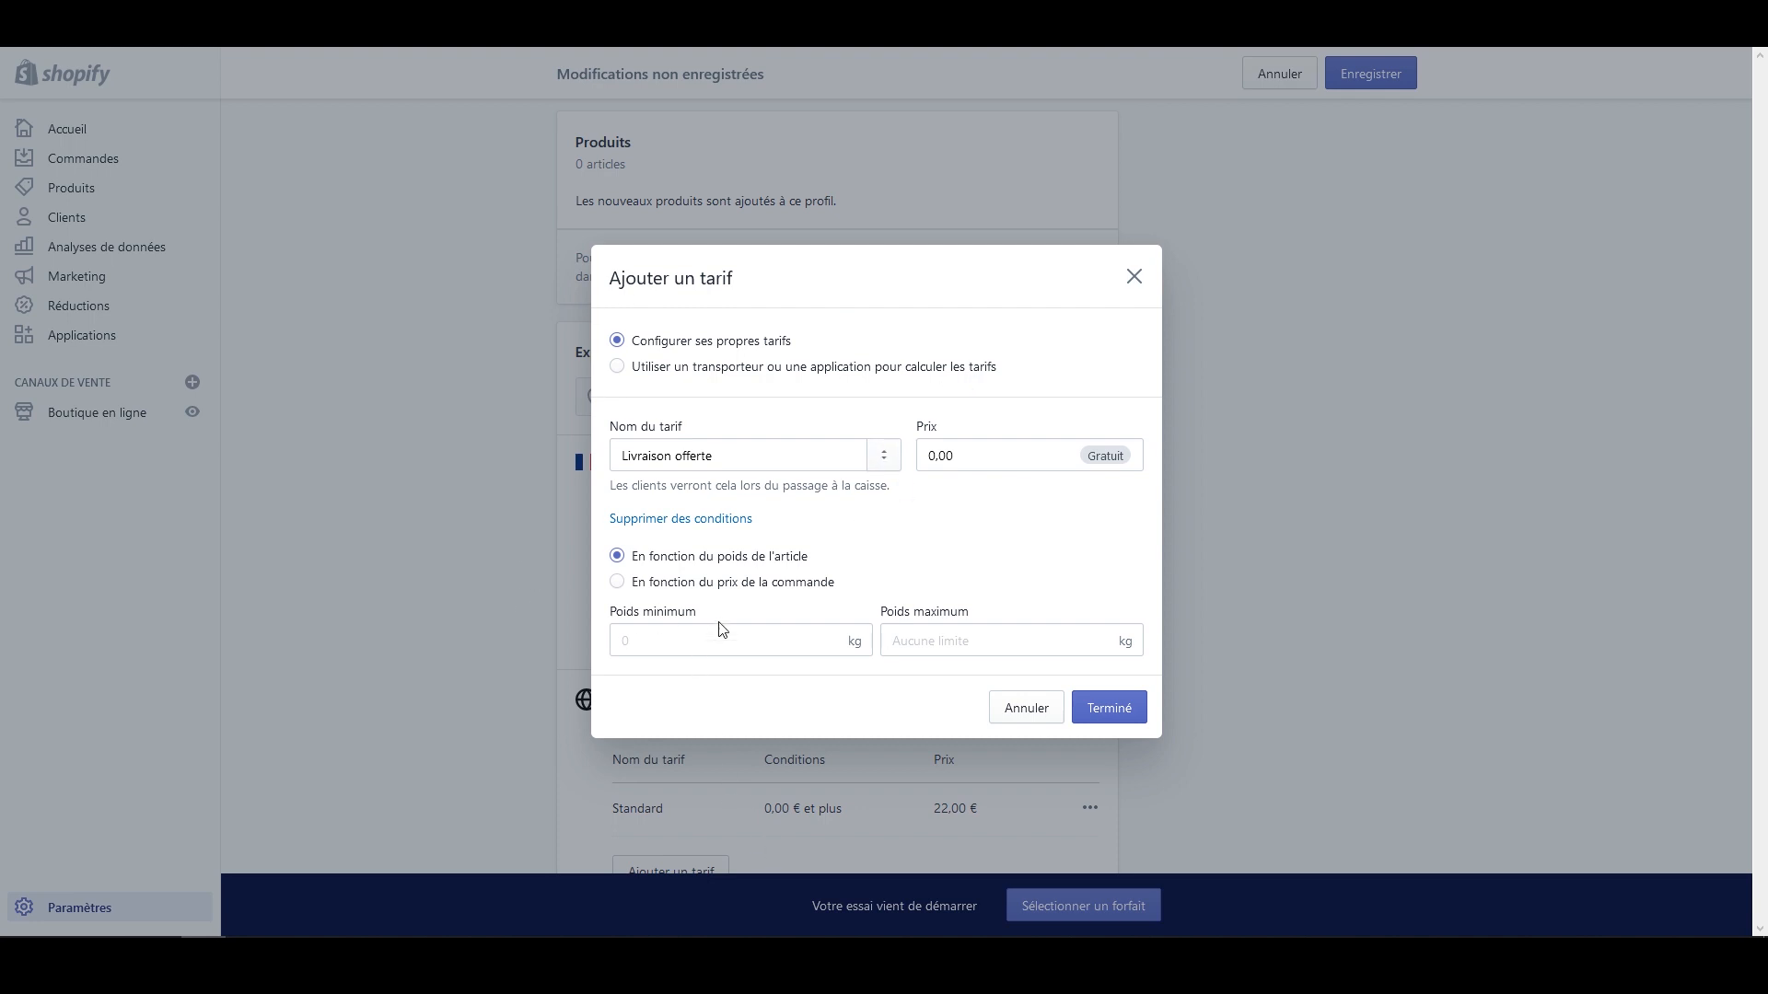
left_click(617, 582)
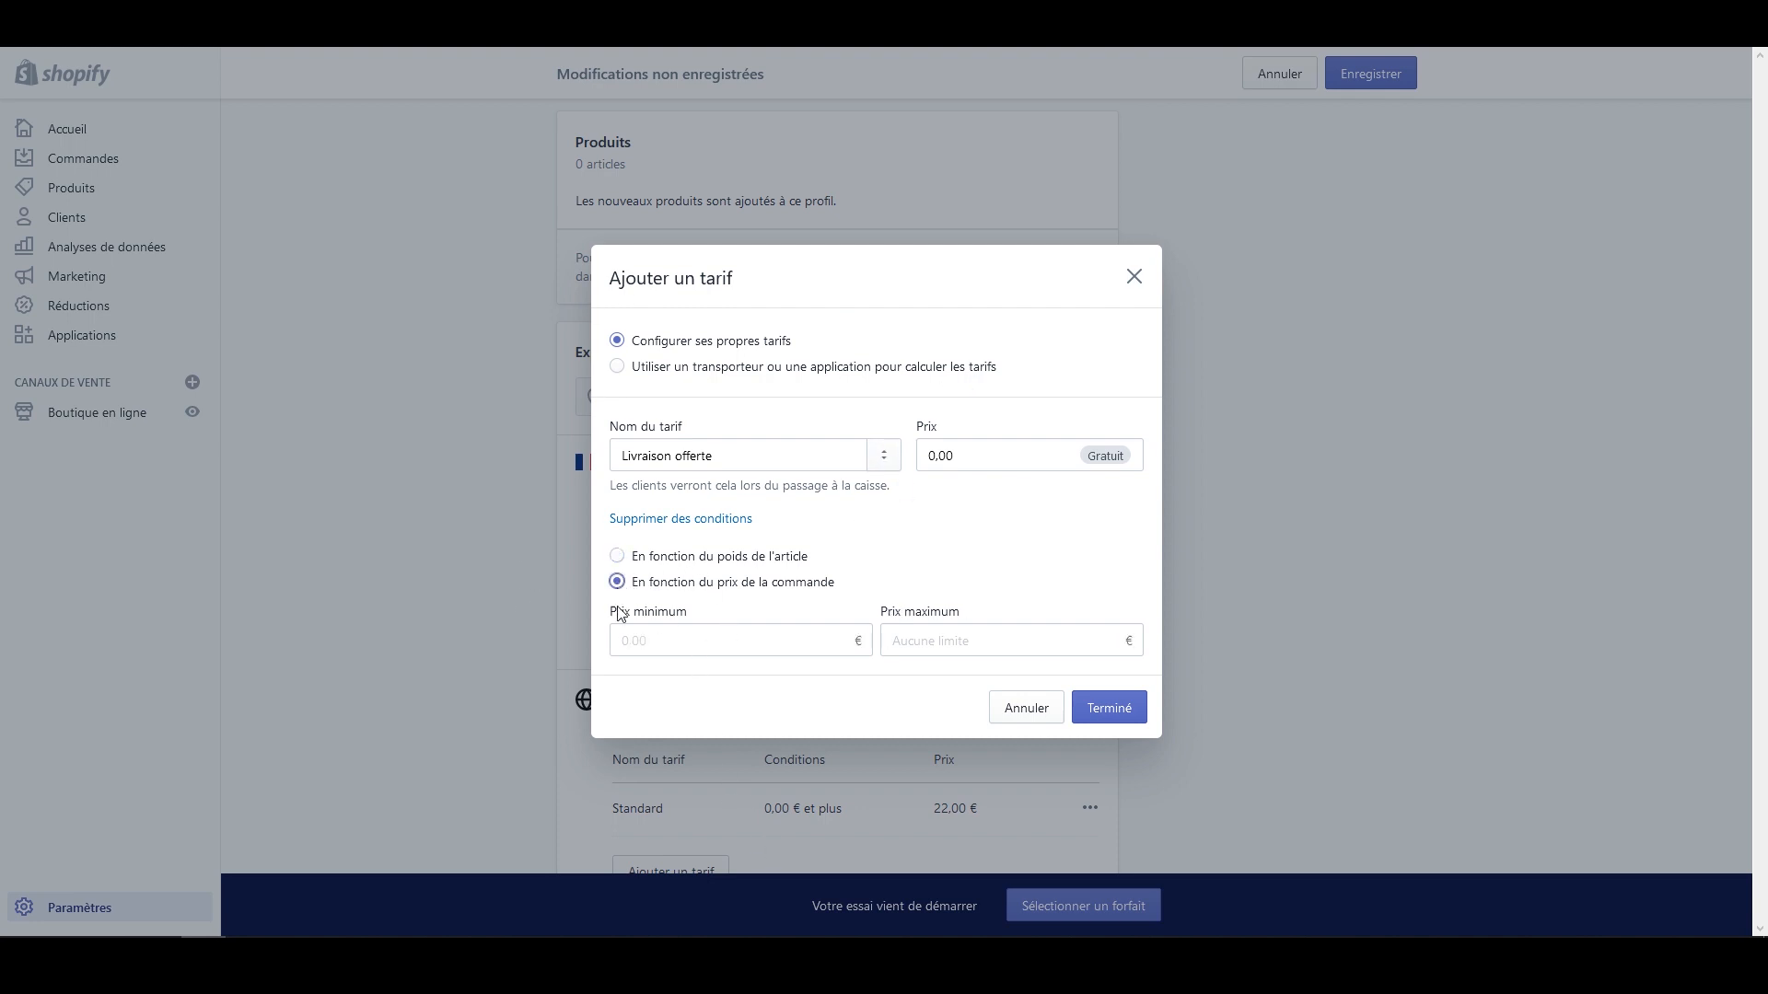
left_click(694, 638)
type("20")
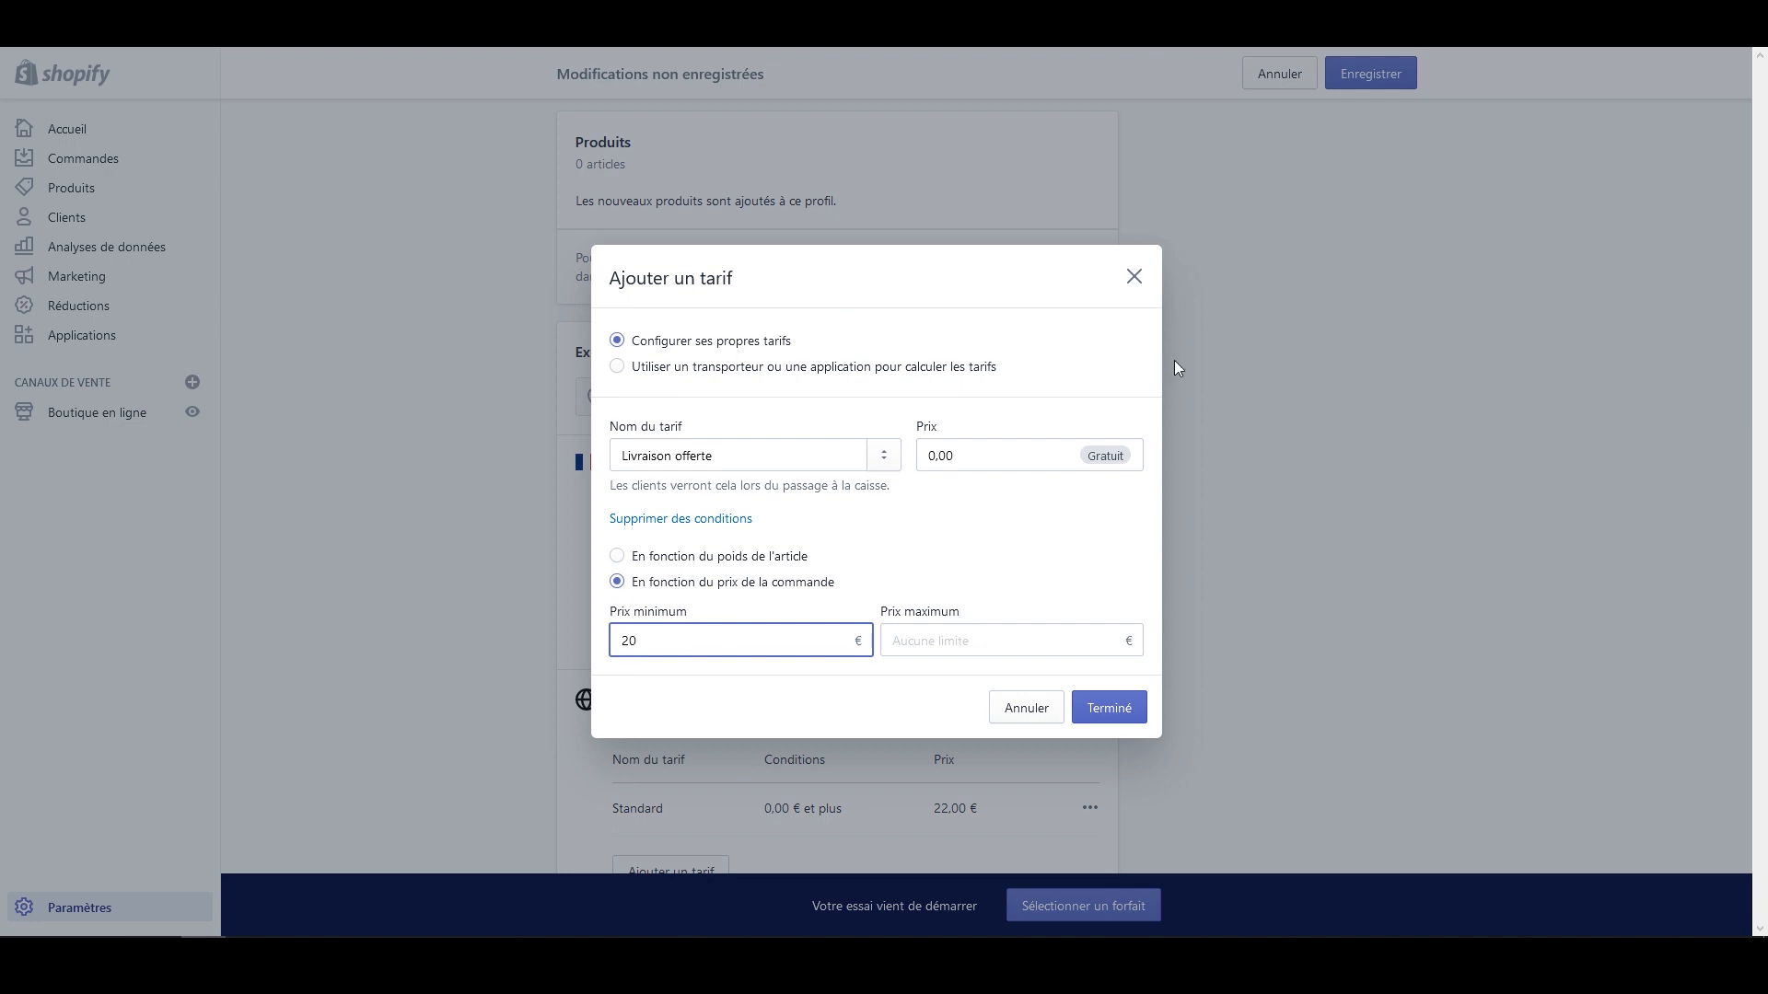
left_click(1133, 715)
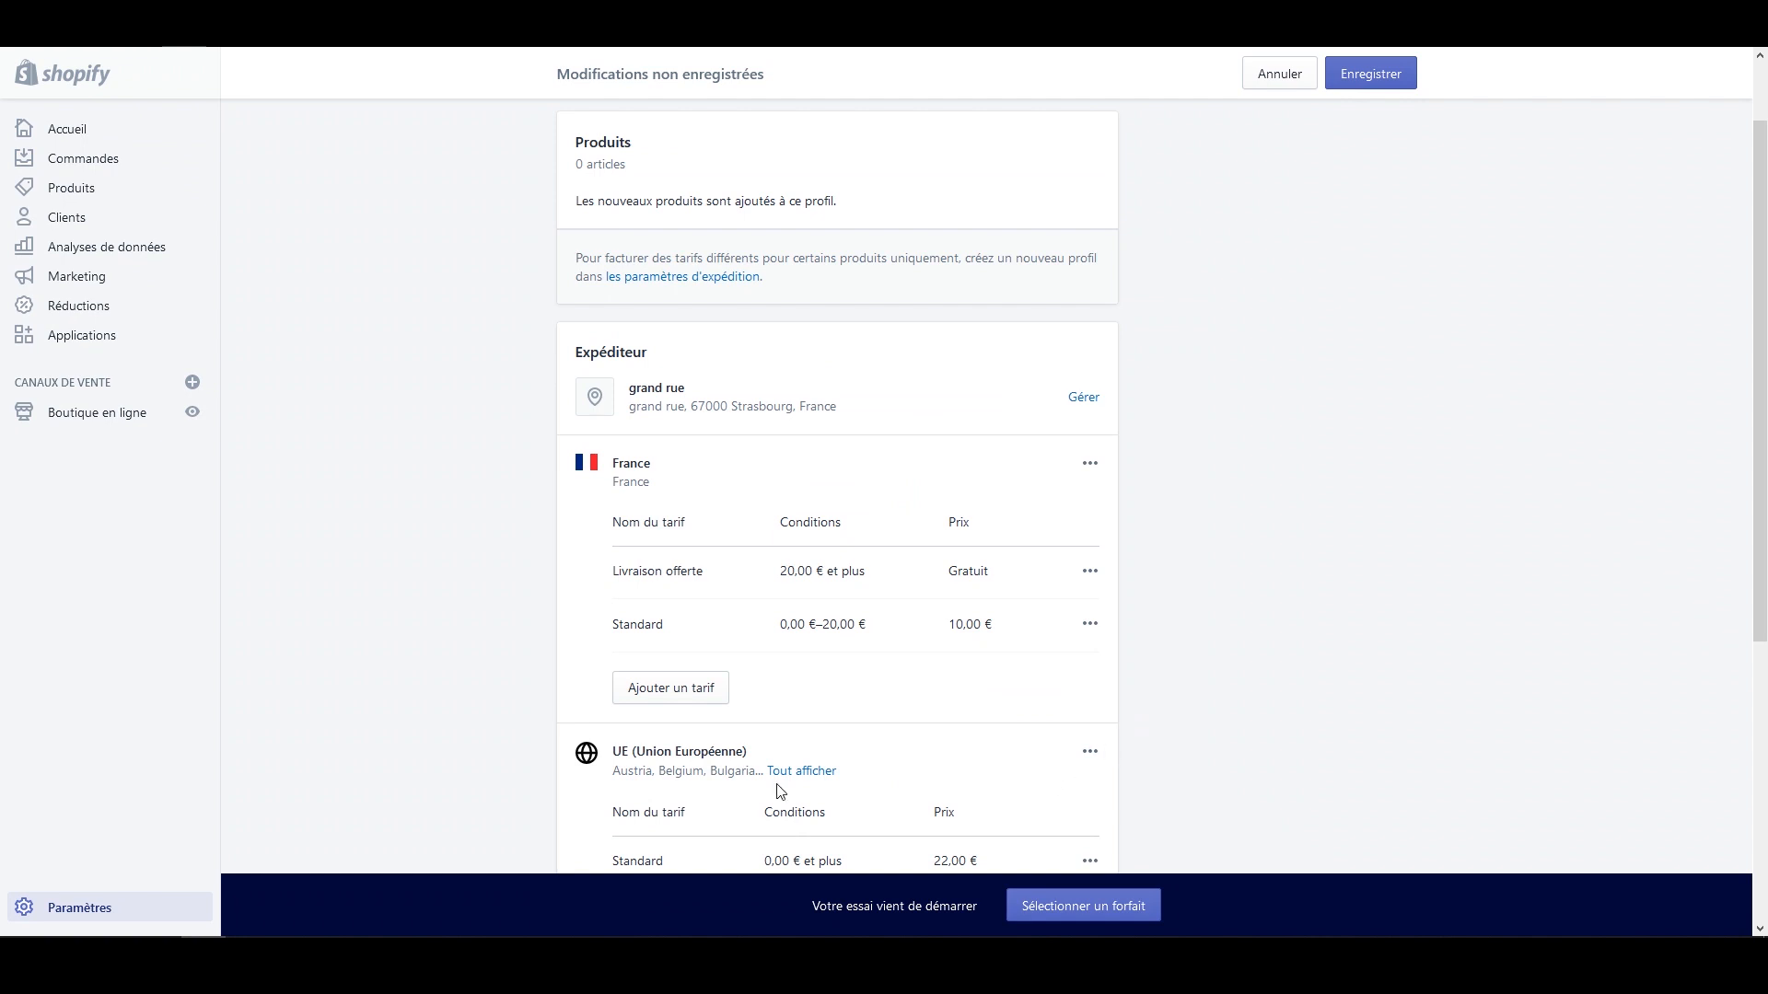
Step: Reopen the France zone's Standard rate and try to set its maximum order price to 19,99 €
scroll(657, 624, "down", 3)
scroll(730, 505, "up", 2)
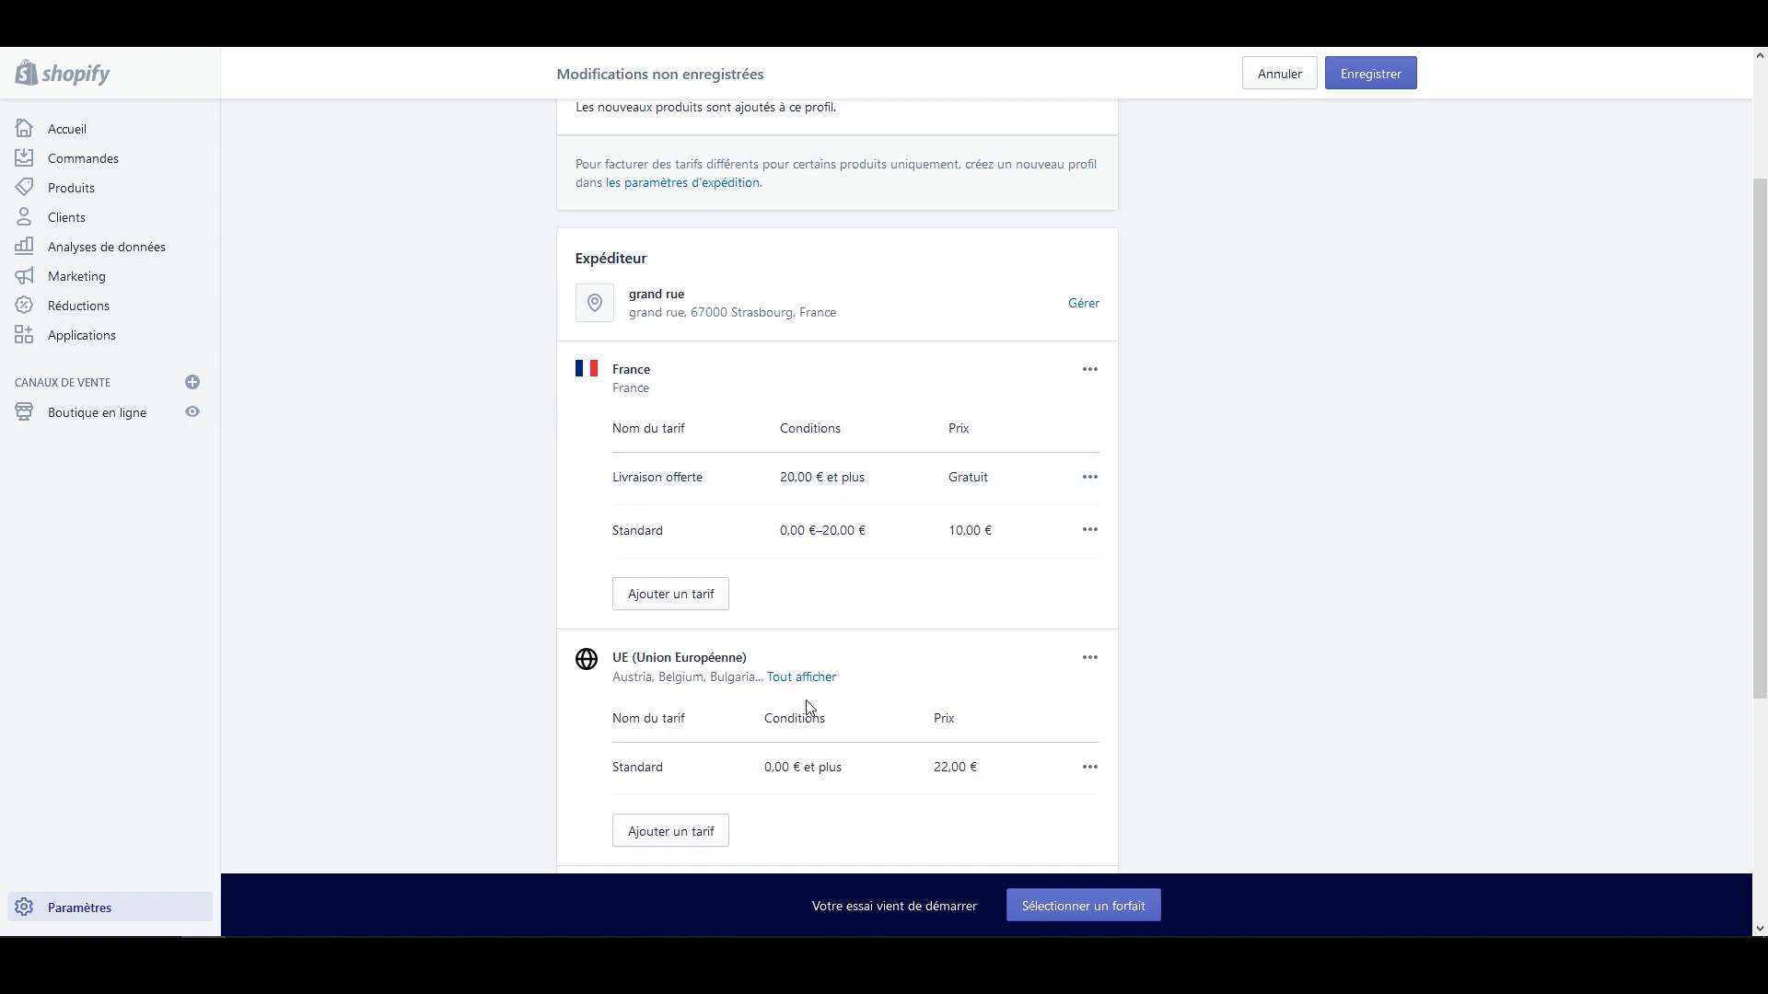
left_click_drag(809, 551, 1089, 532)
left_click(1089, 530)
left_click(1063, 574)
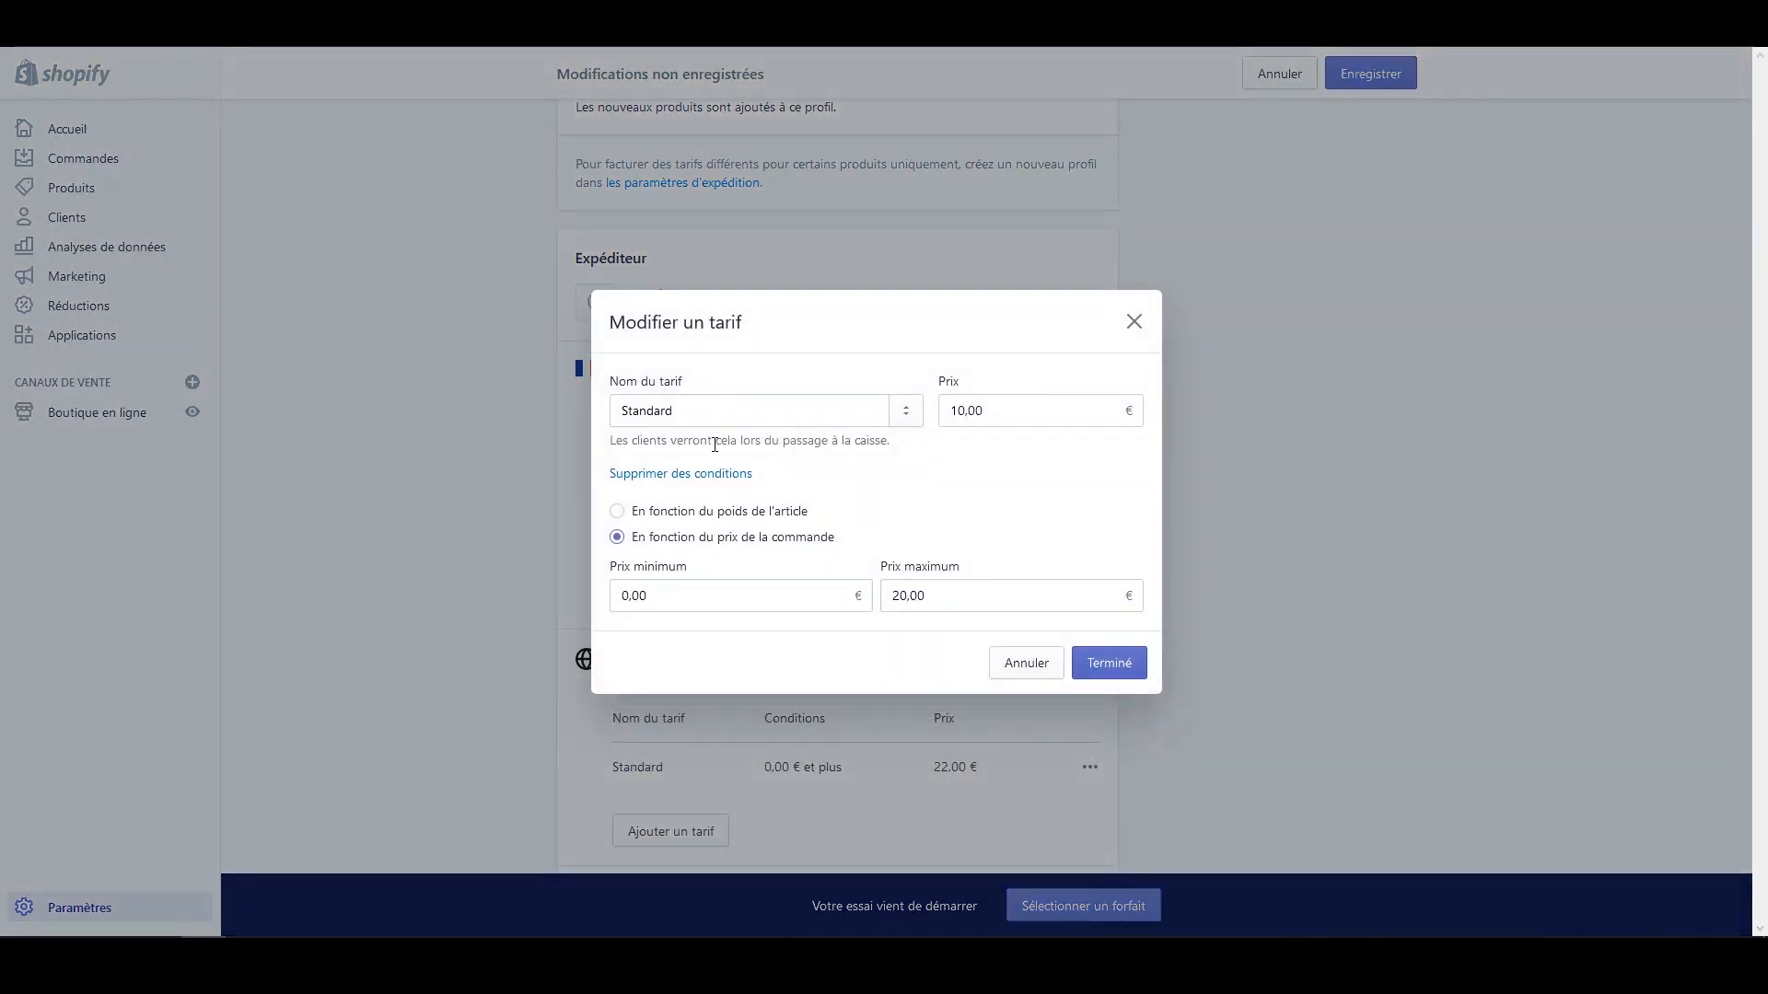
double_click(985, 588)
type("19,99")
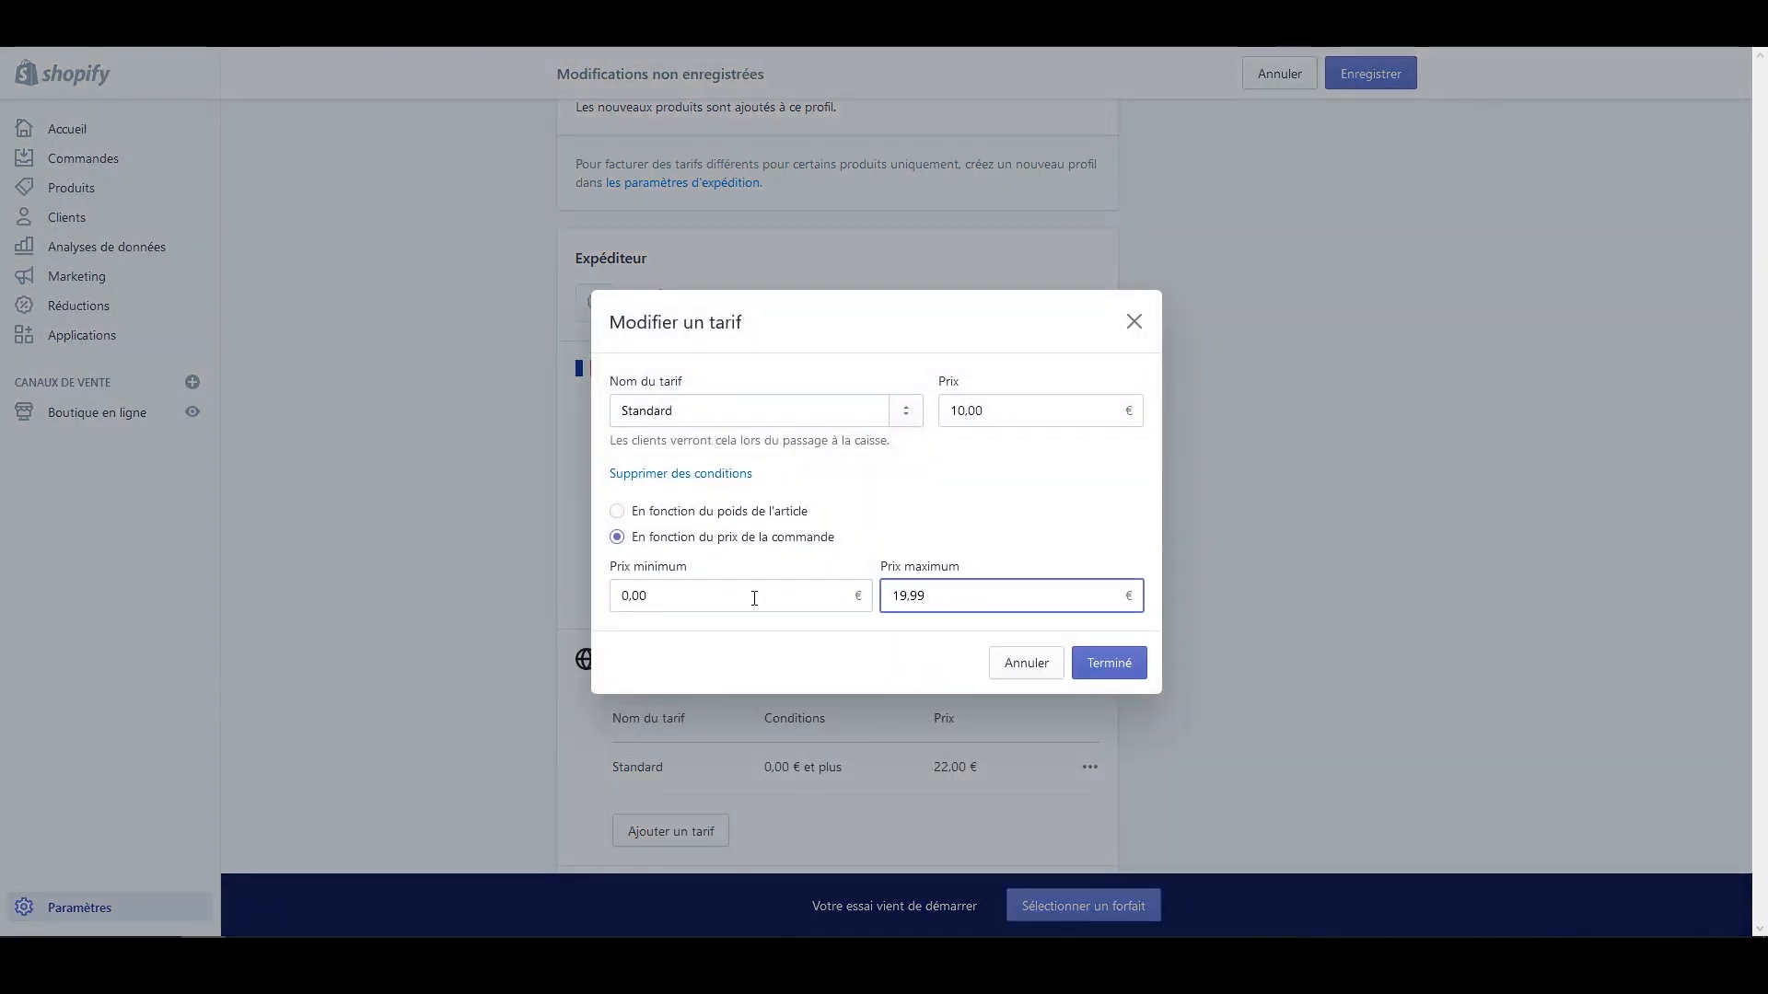
left_click(1134, 662)
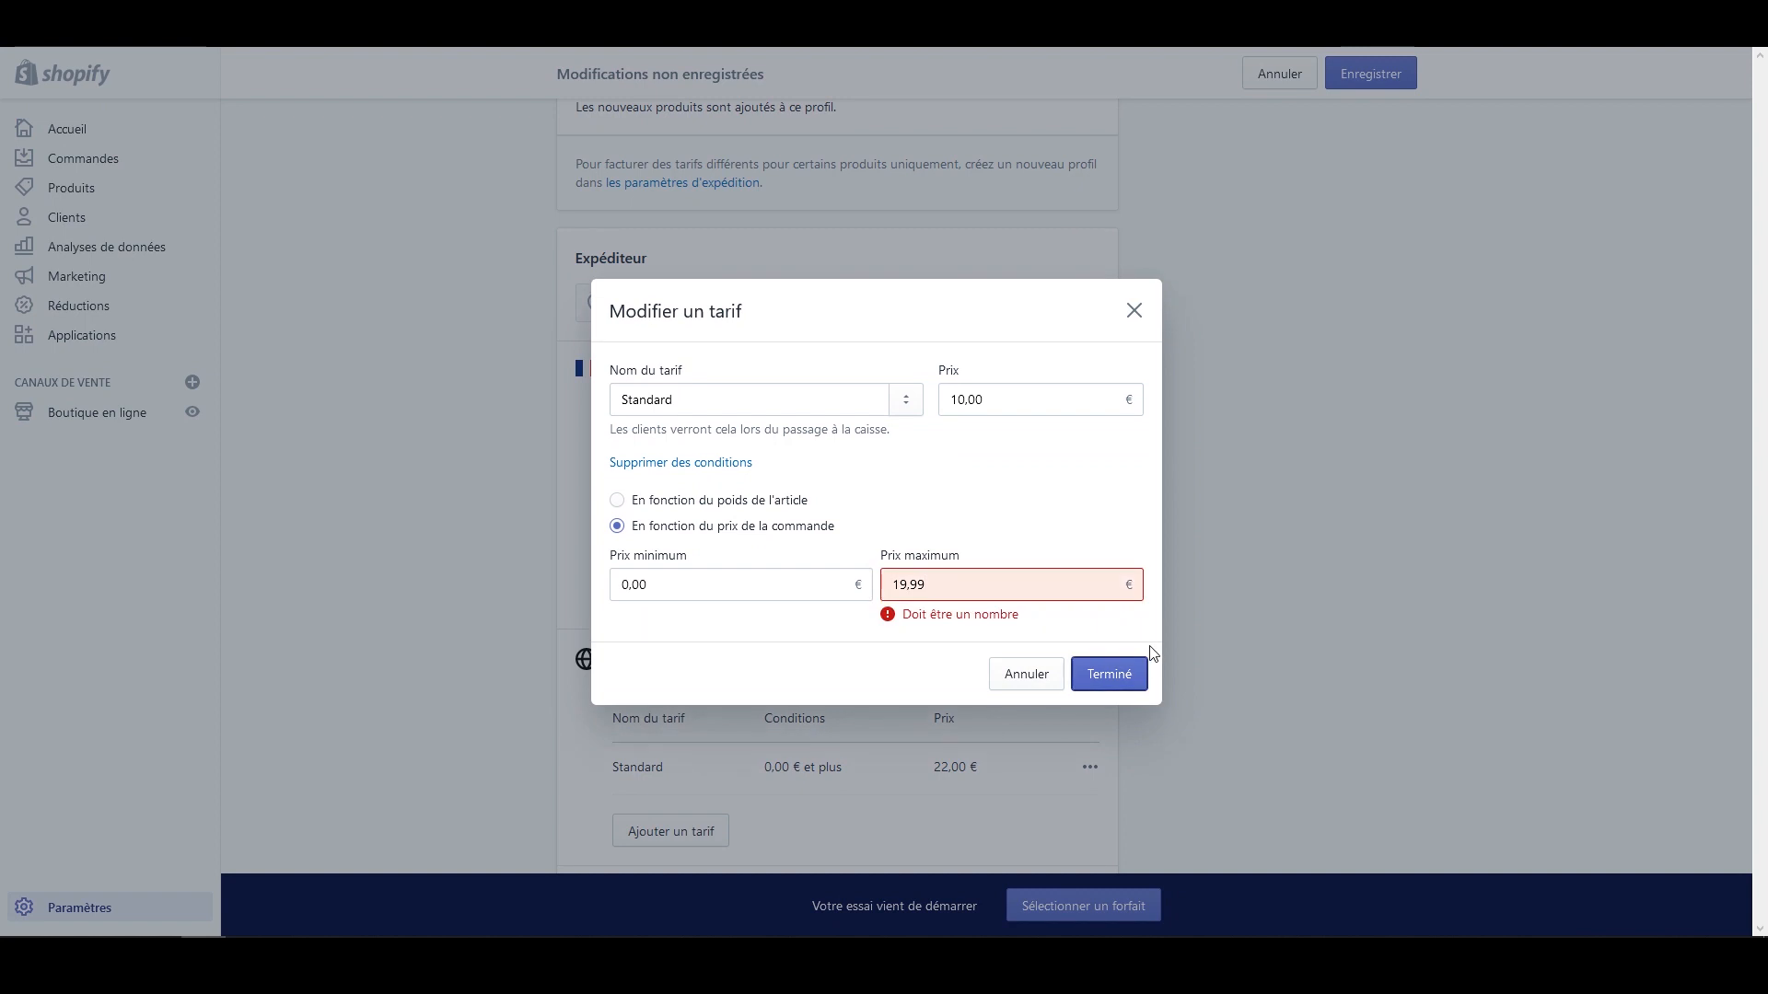
Step: Correct the maximum order price to 19.99 with a decimal point and confirm the Standard rate
left_click(930, 580)
key("Left")
key("Left")
key("BackSpace")
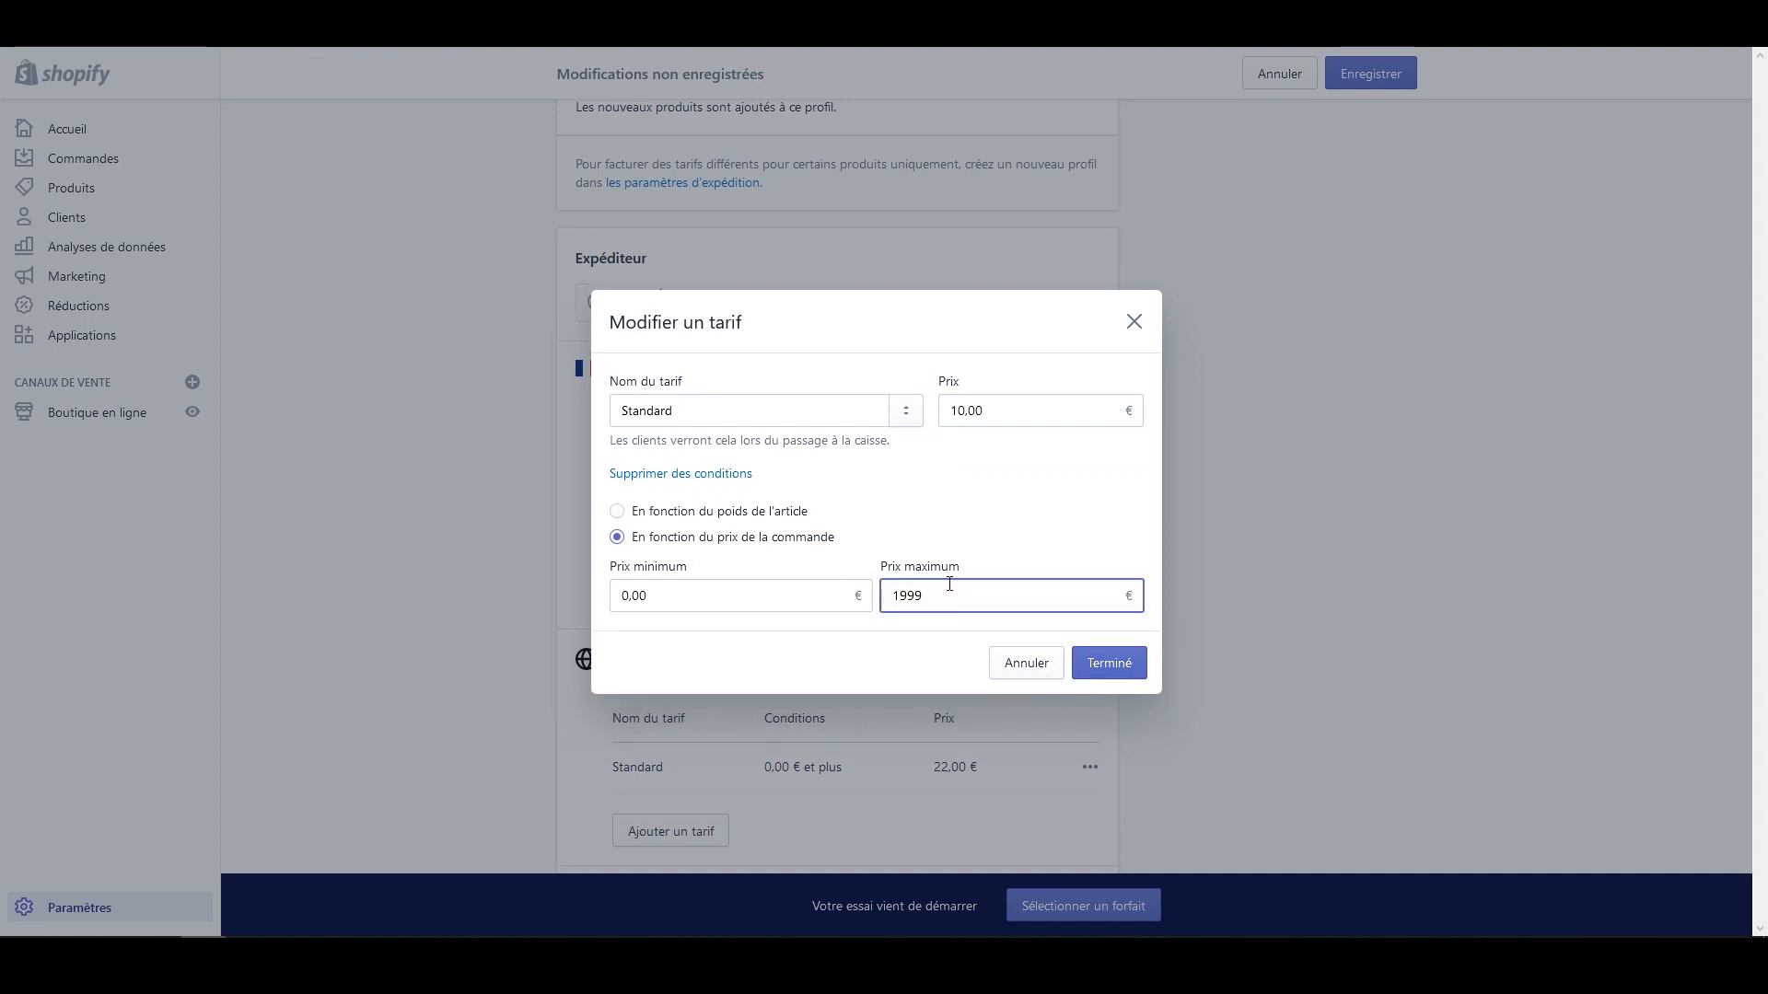
type(".")
left_click(1108, 663)
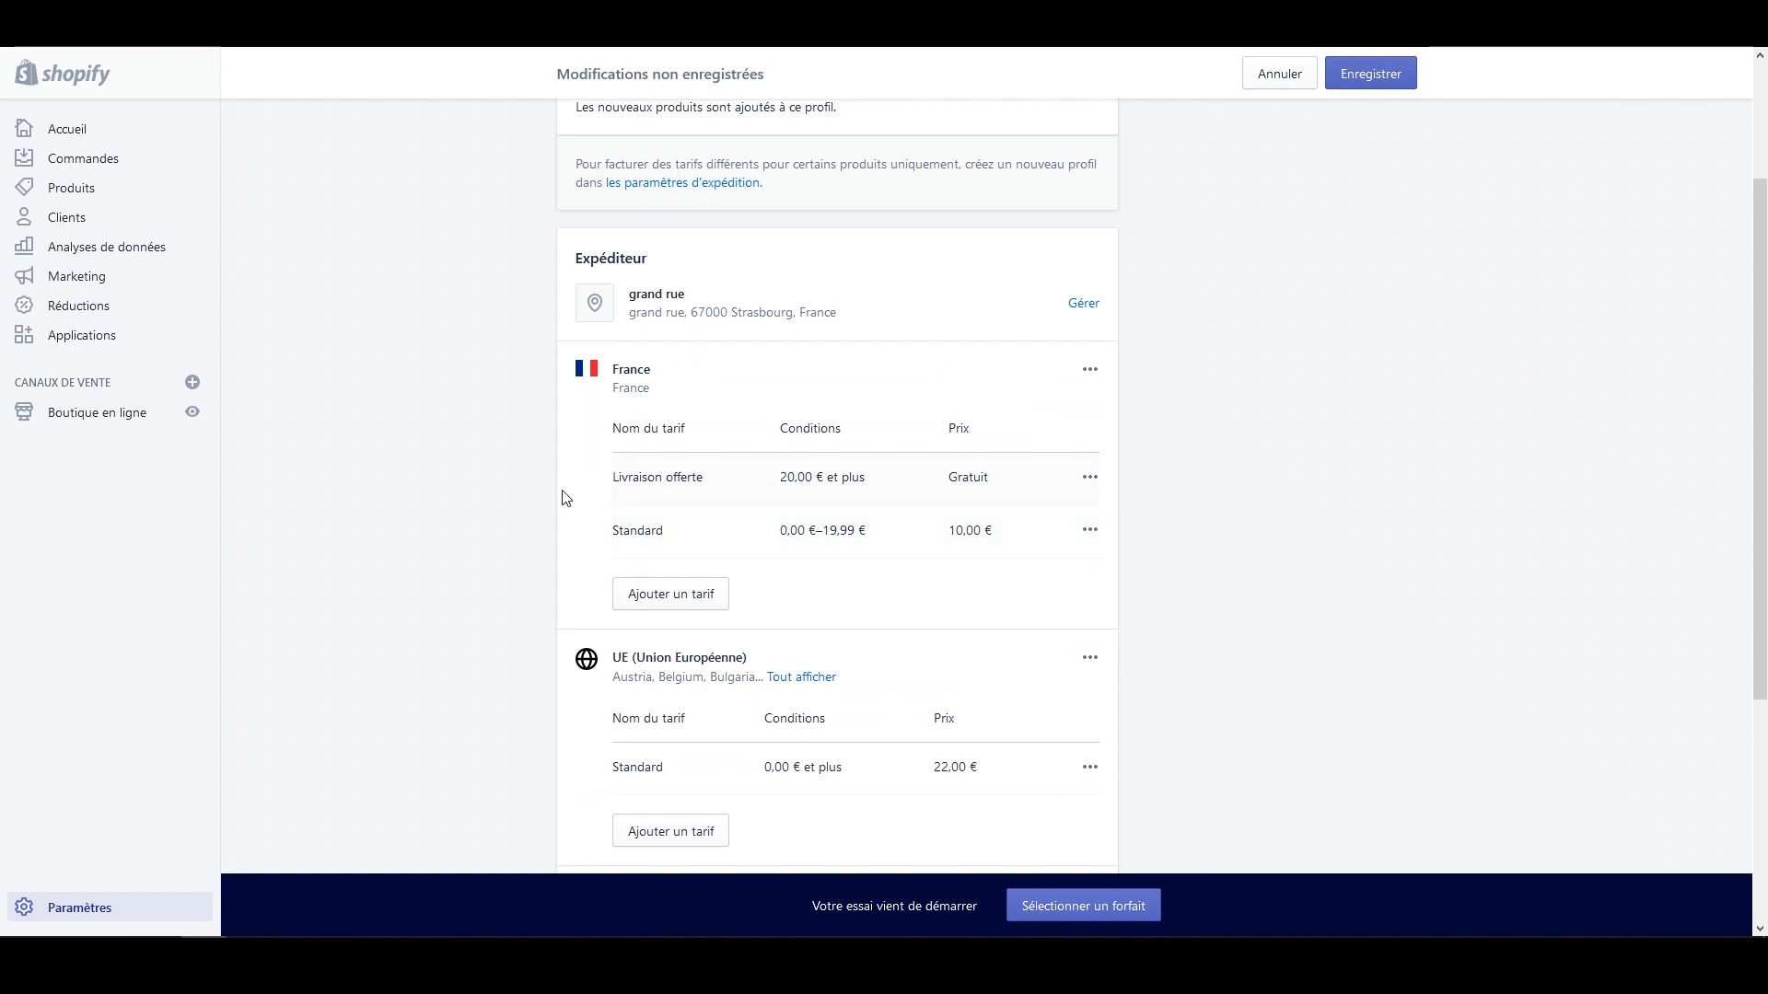
Step: Review the remaining zones' rates and save the changes to the general shipping profile
scroll(564, 493, "down", 3)
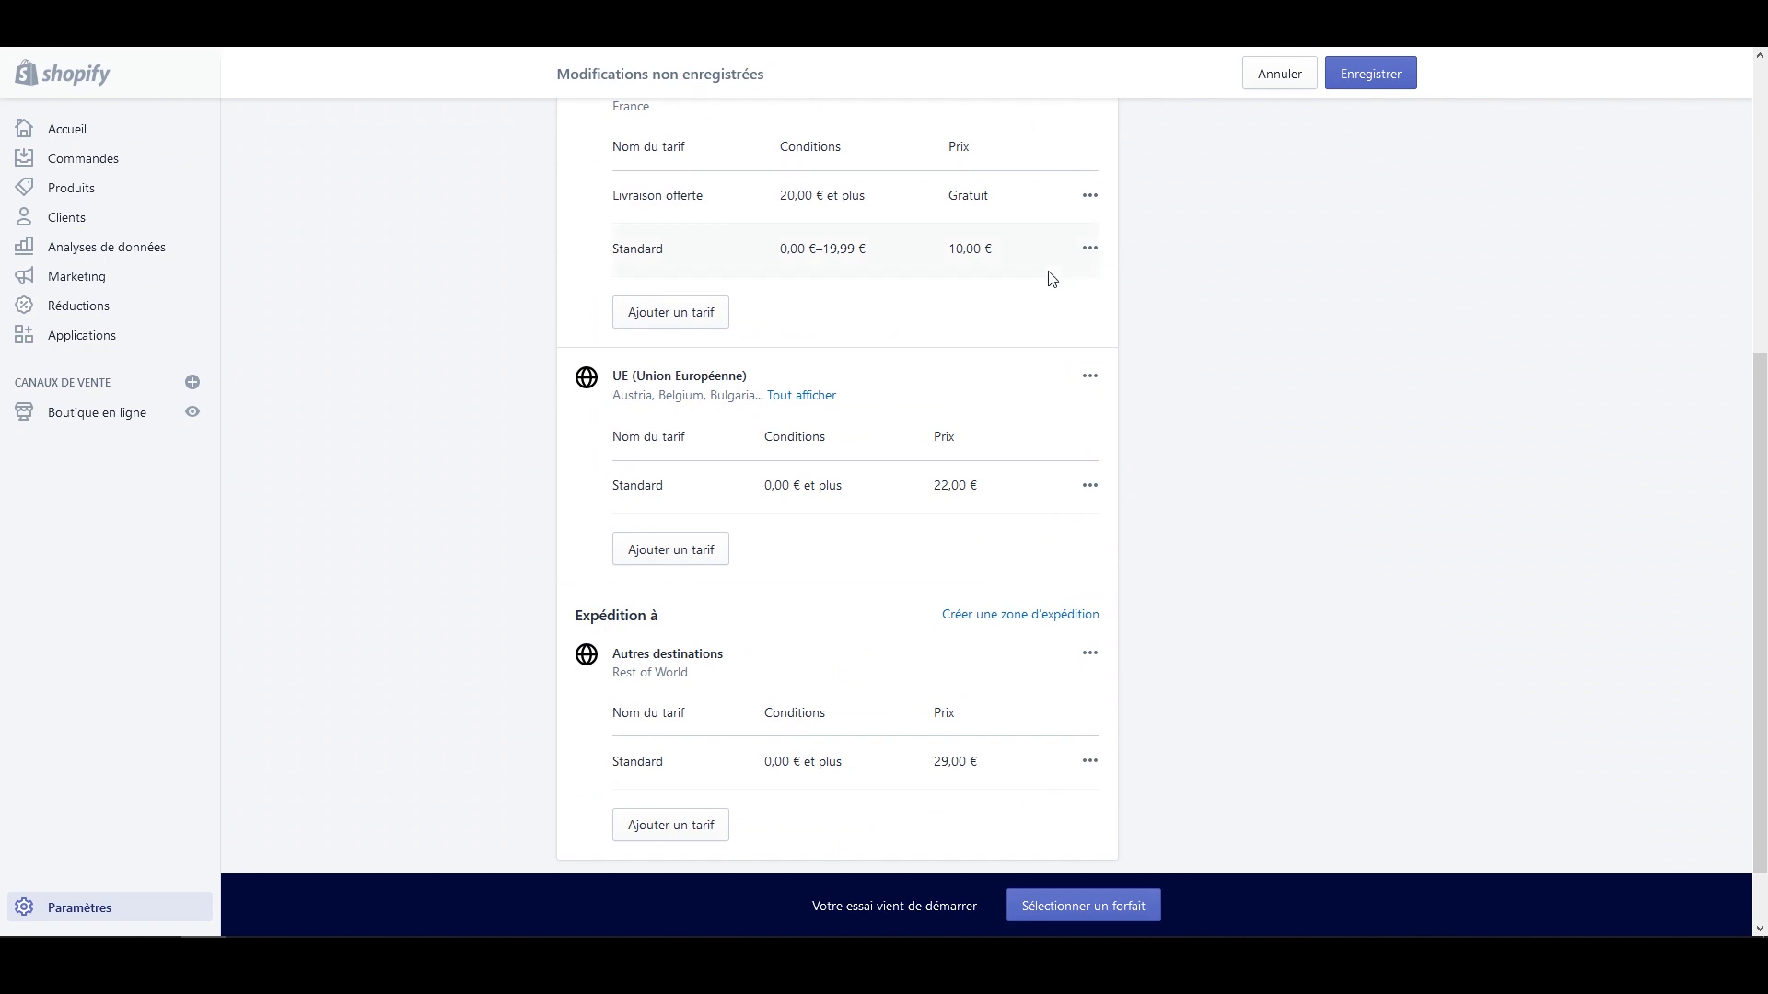
scroll(1052, 278, "down", 1)
scroll(1370, 128, "up", 6)
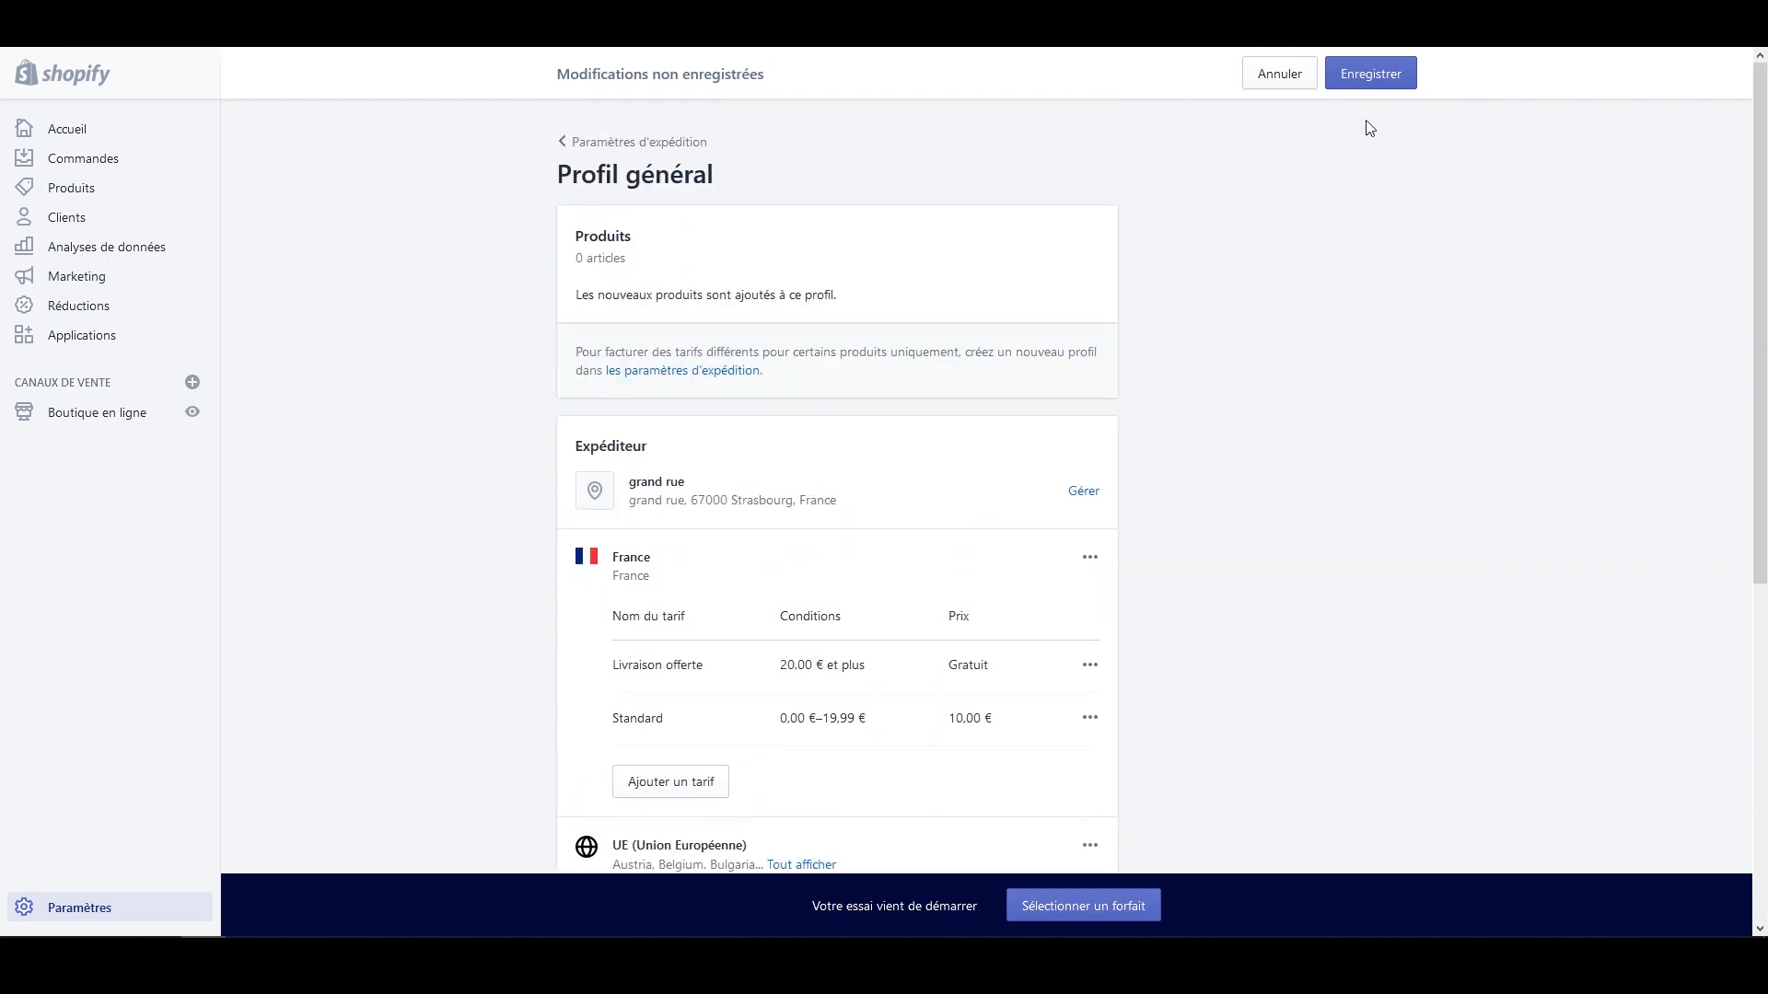
left_click(1401, 84)
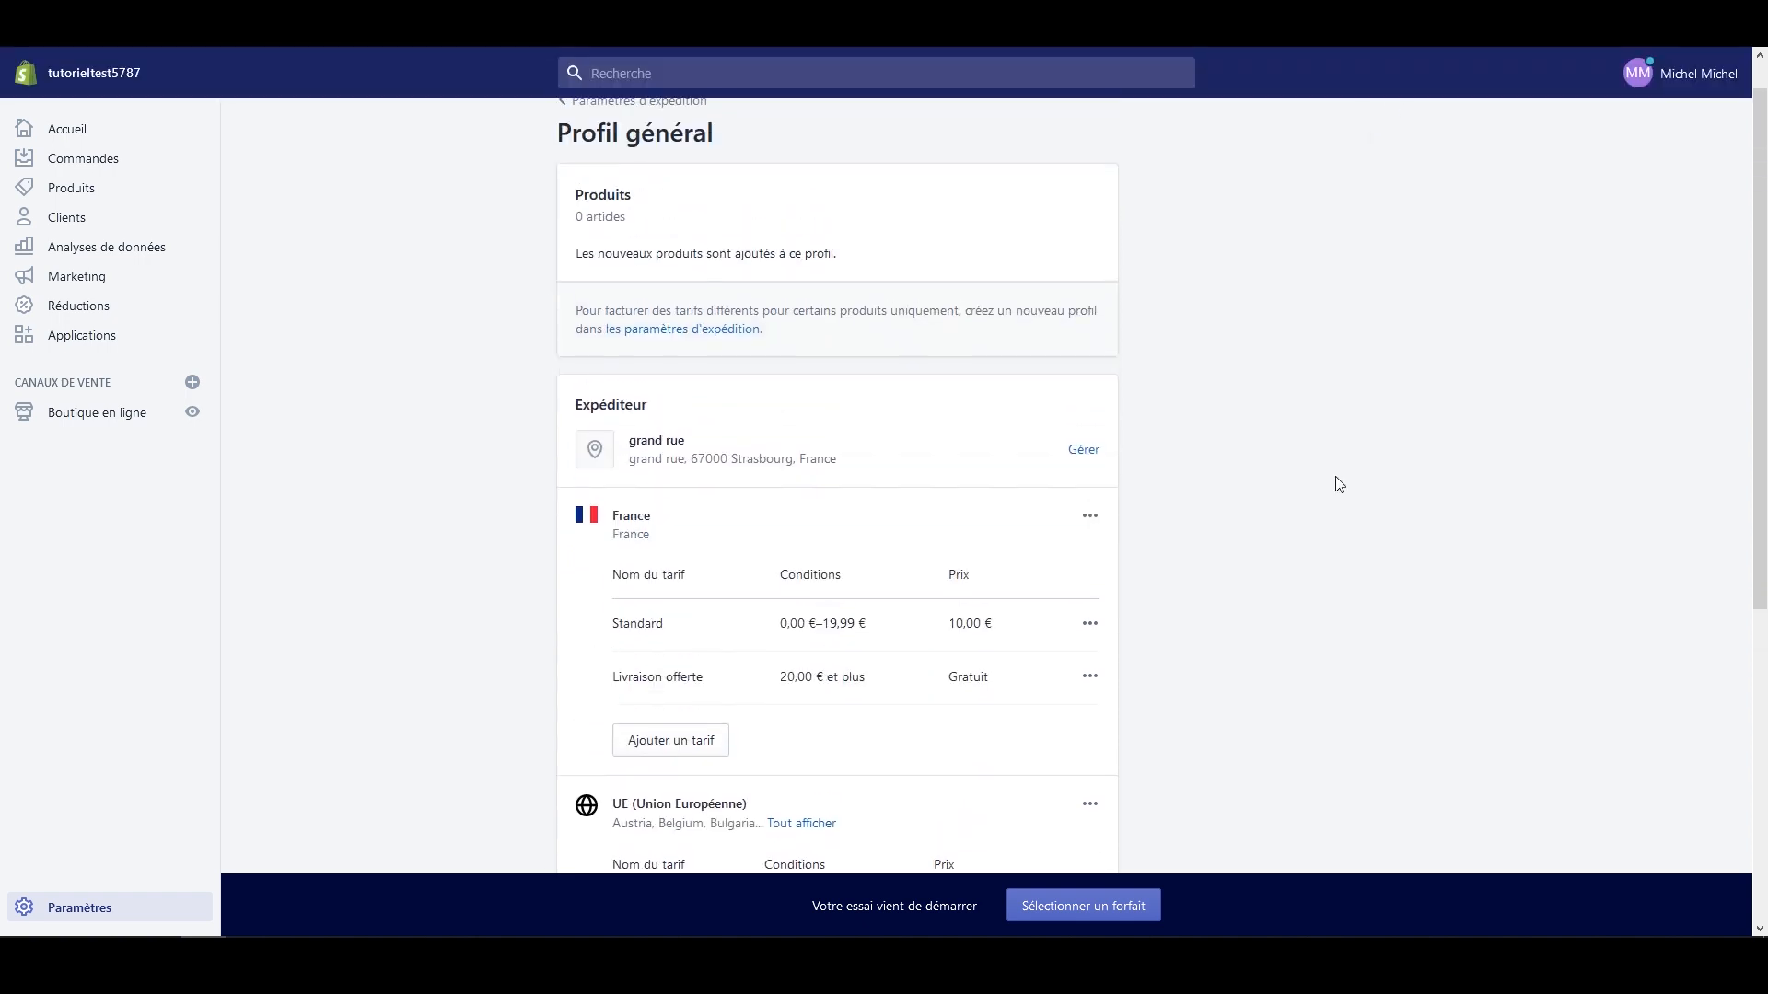
Step: Show the full list of countries in the European Union shipping zone
scroll(1335, 482, "down", 5)
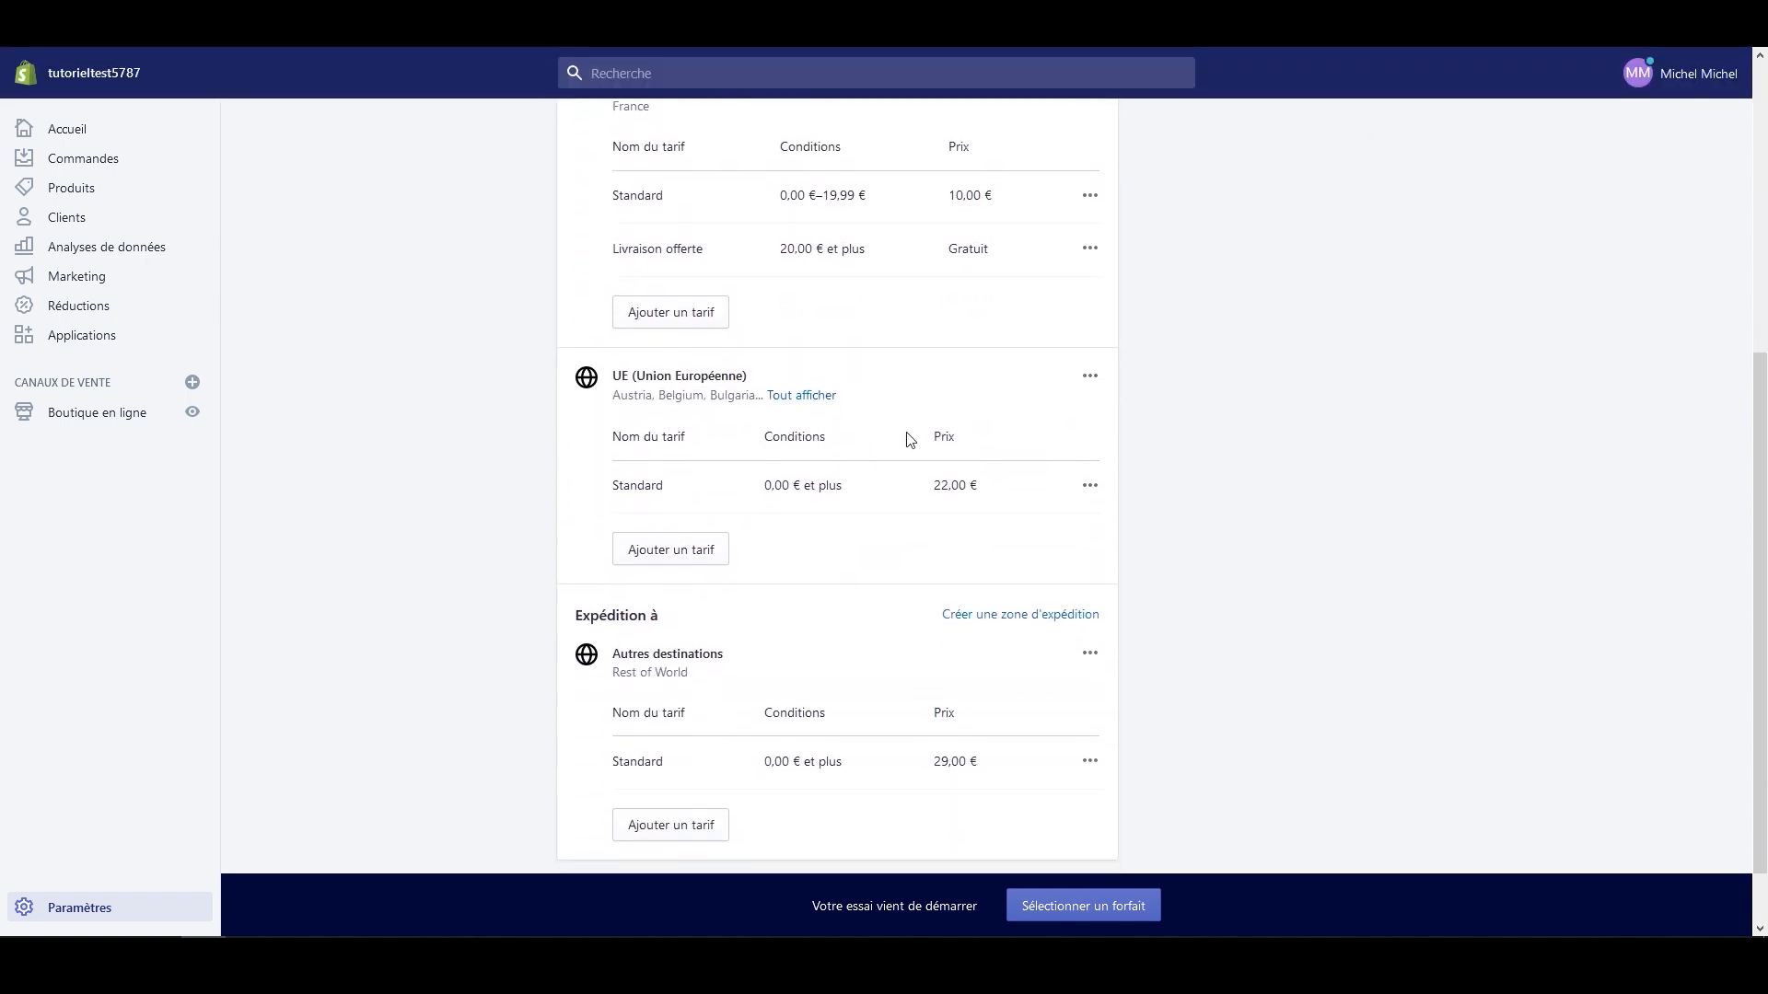
left_click(779, 402)
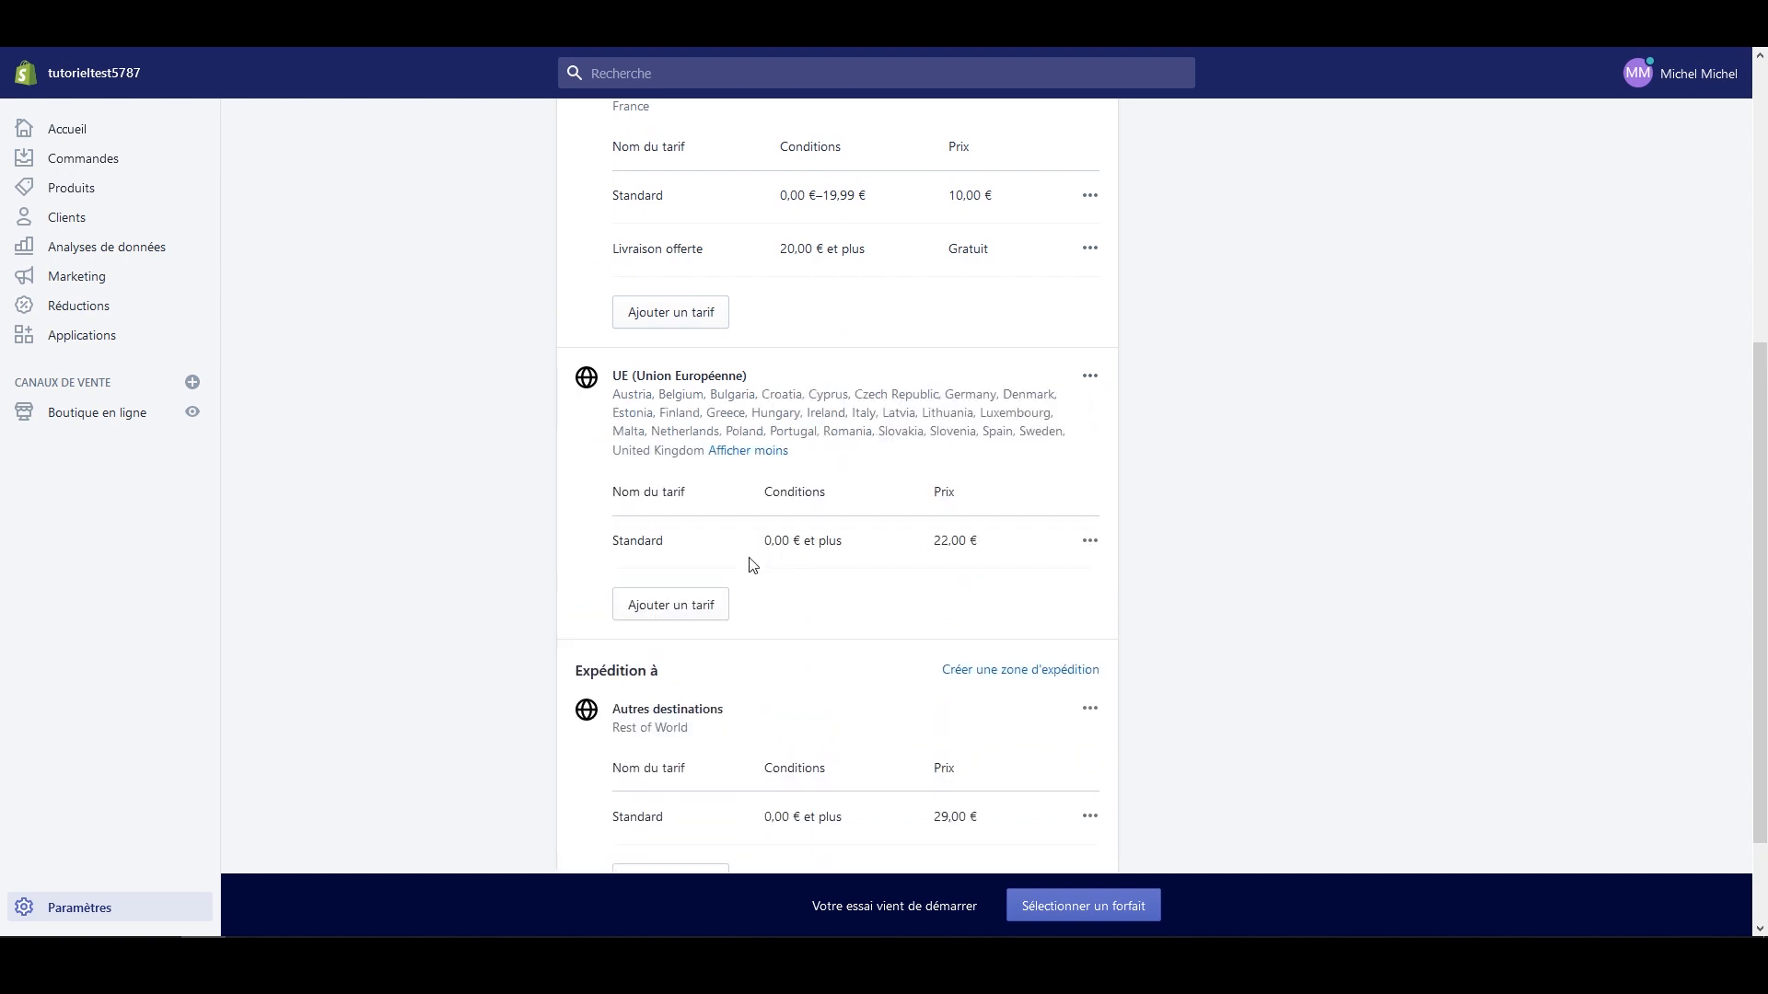
Step: Examine the European Union zone's countries and its zone editing form, and close the form without saving
left_click_drag(638, 402, 838, 431)
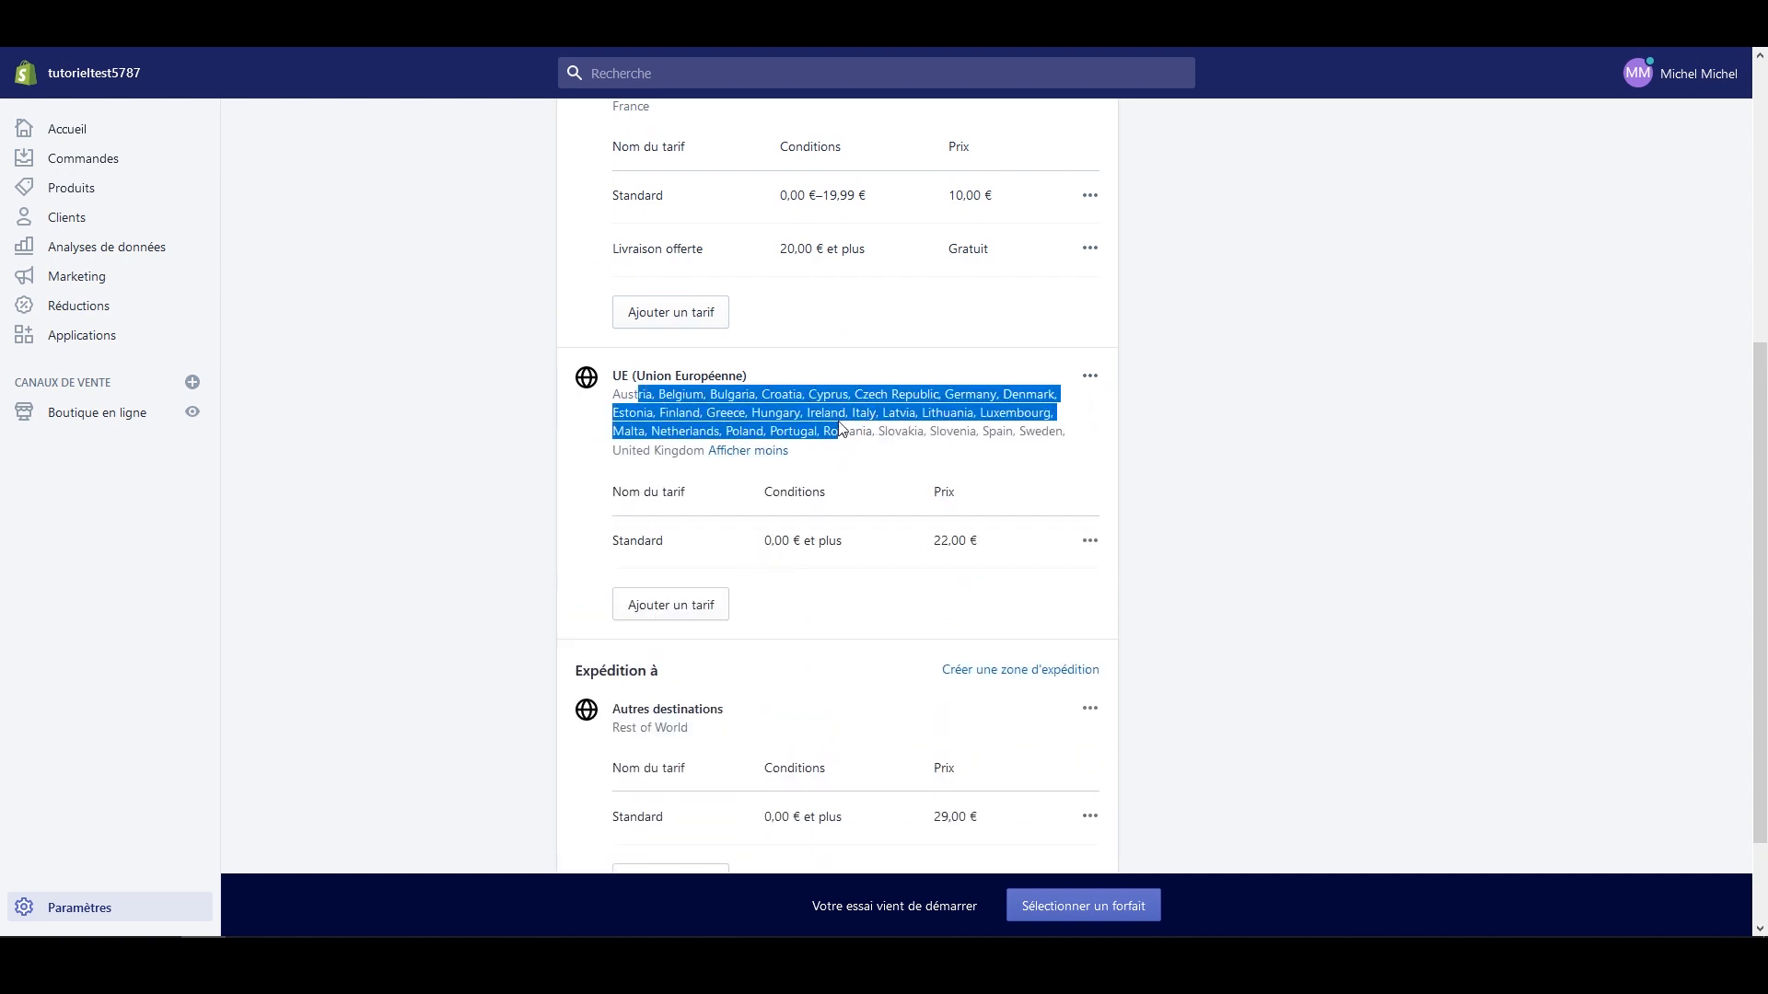
left_click(1154, 488)
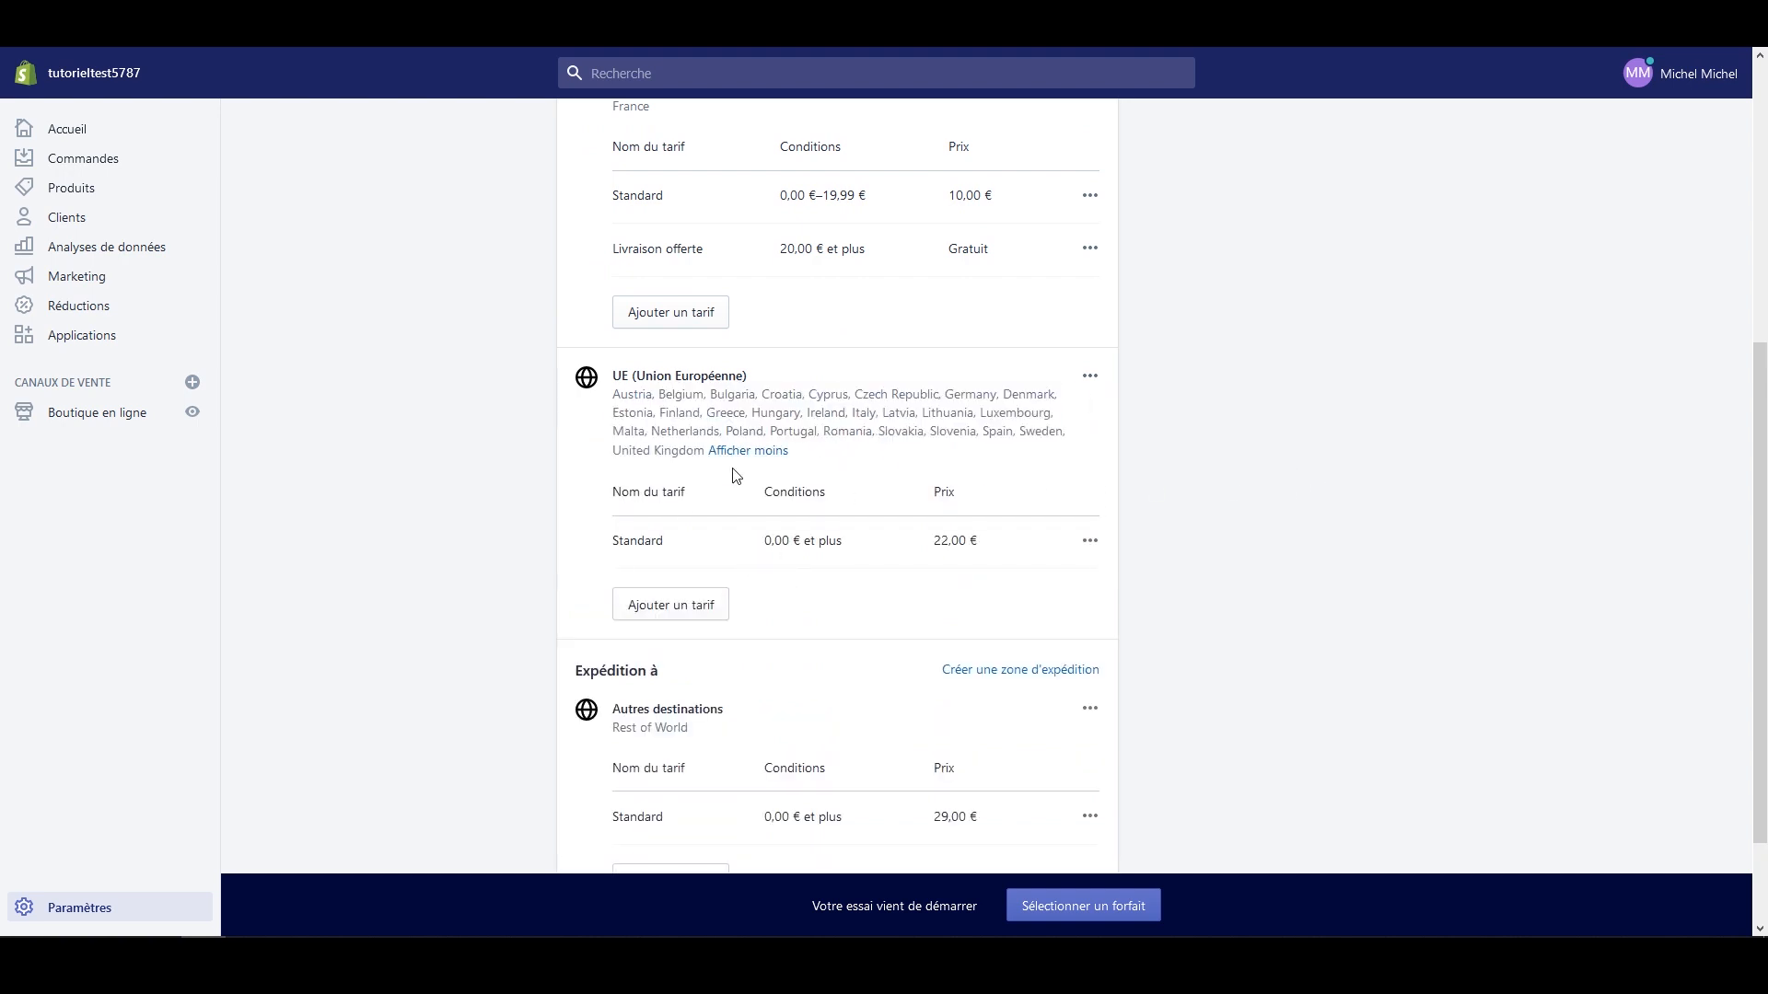
left_click(1090, 375)
left_click(1024, 423)
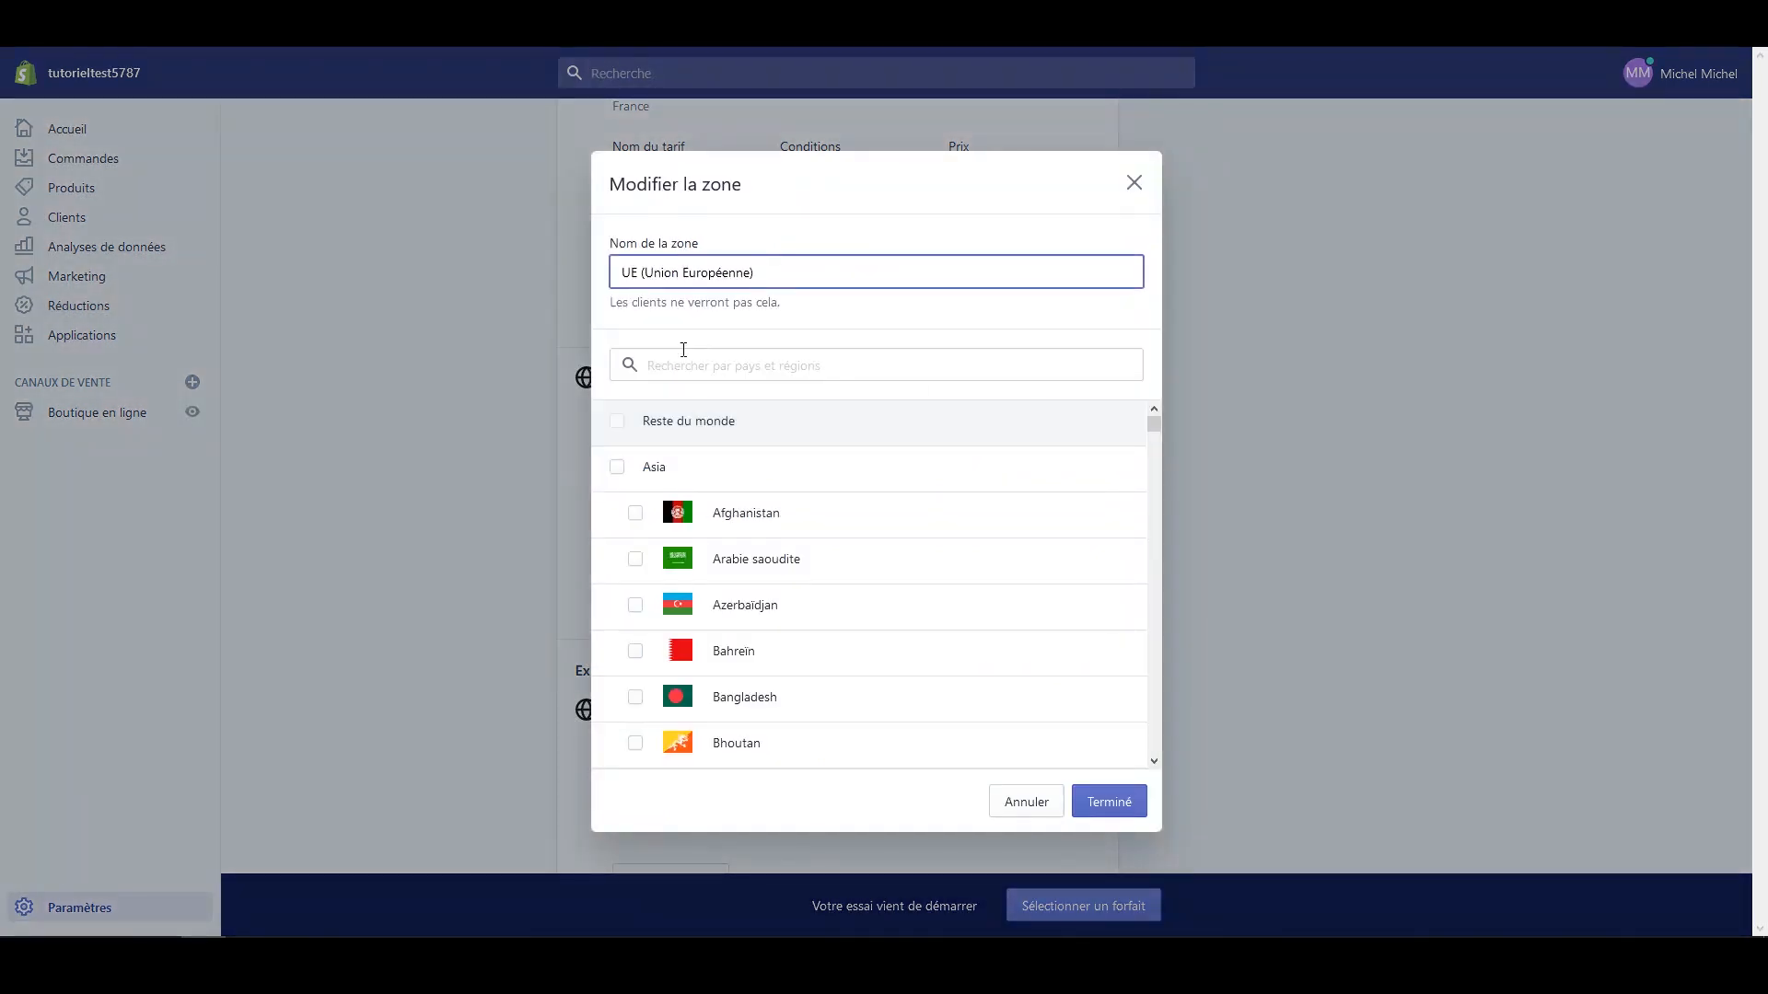
scroll(829, 590, "down", 8)
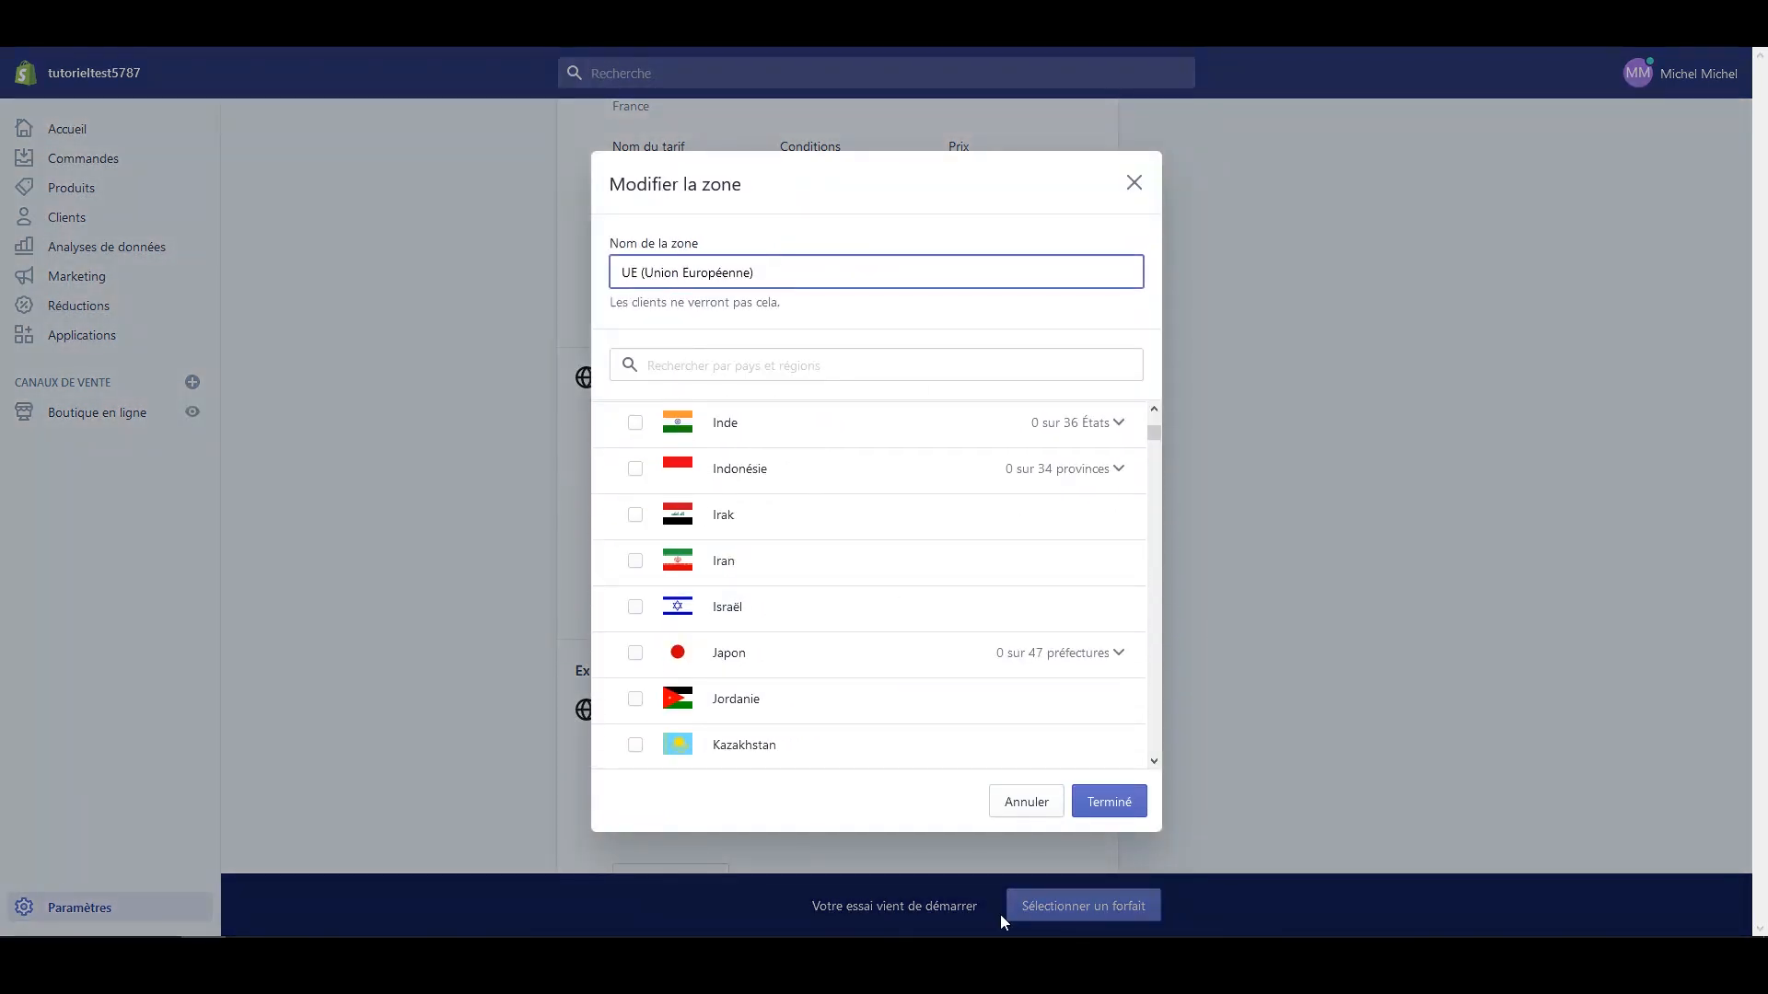
left_click(1022, 802)
Step: Create a new shipping zone named Asia that includes all countries of the Asia region
scroll(552, 521, "down", 3)
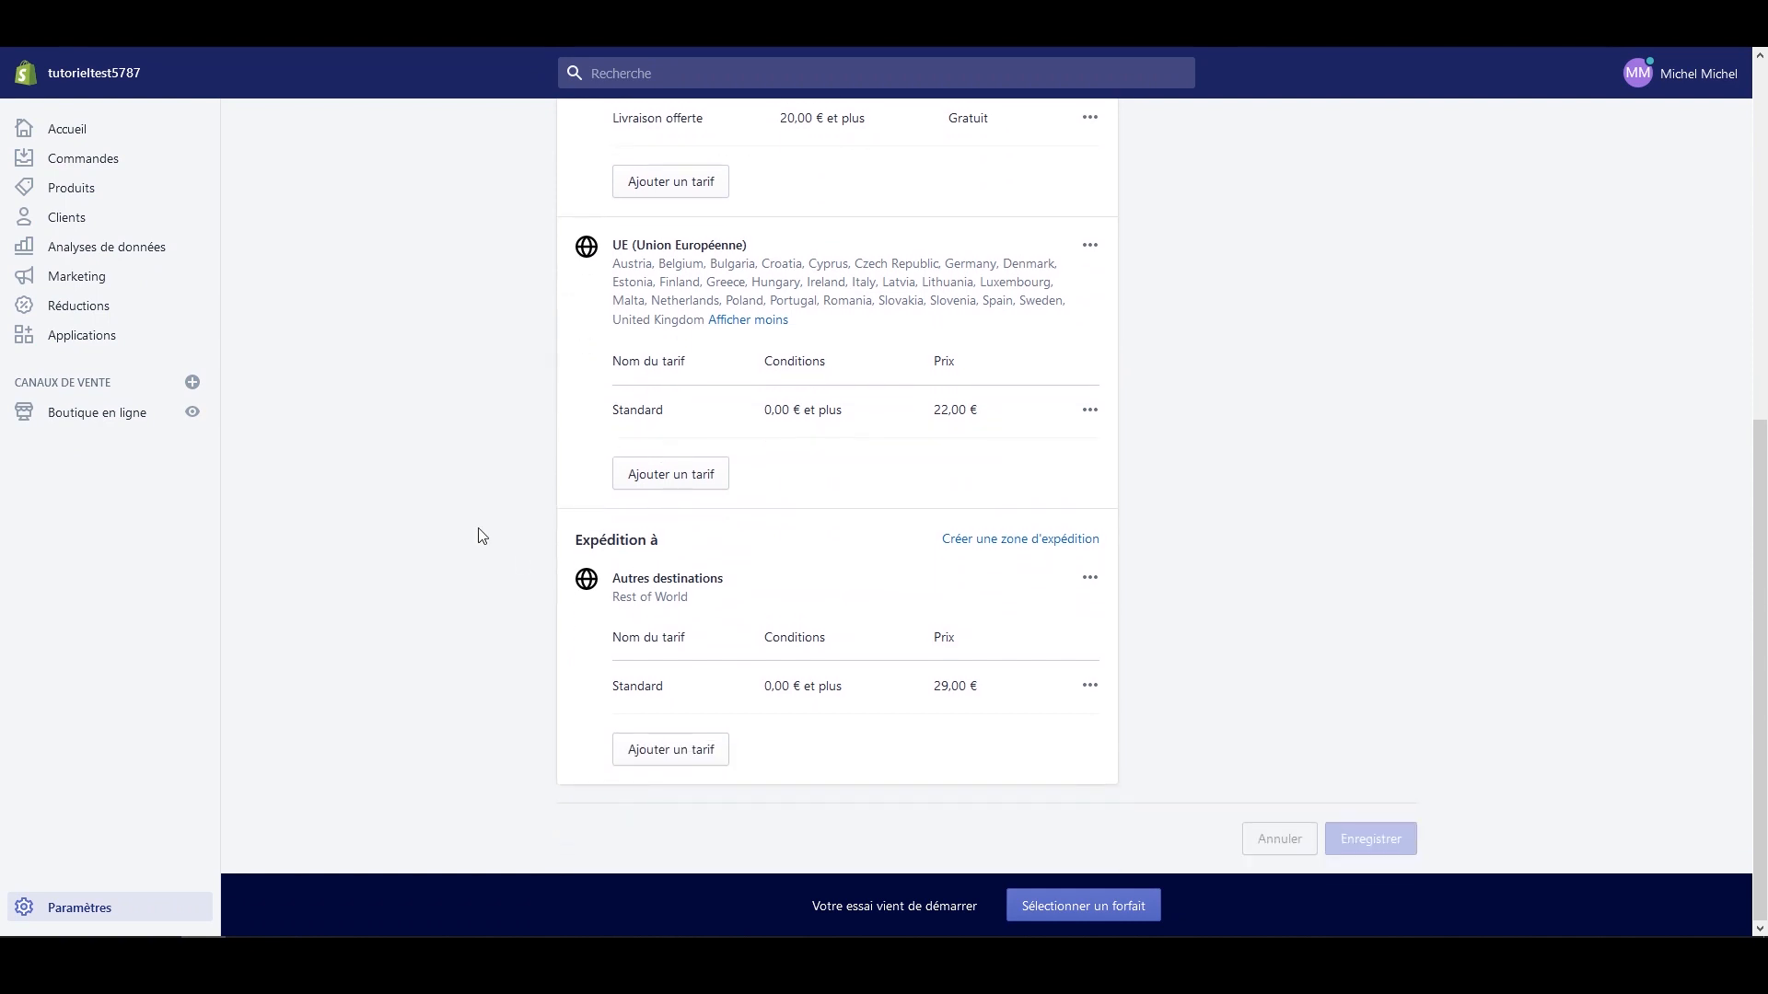
left_click(1021, 549)
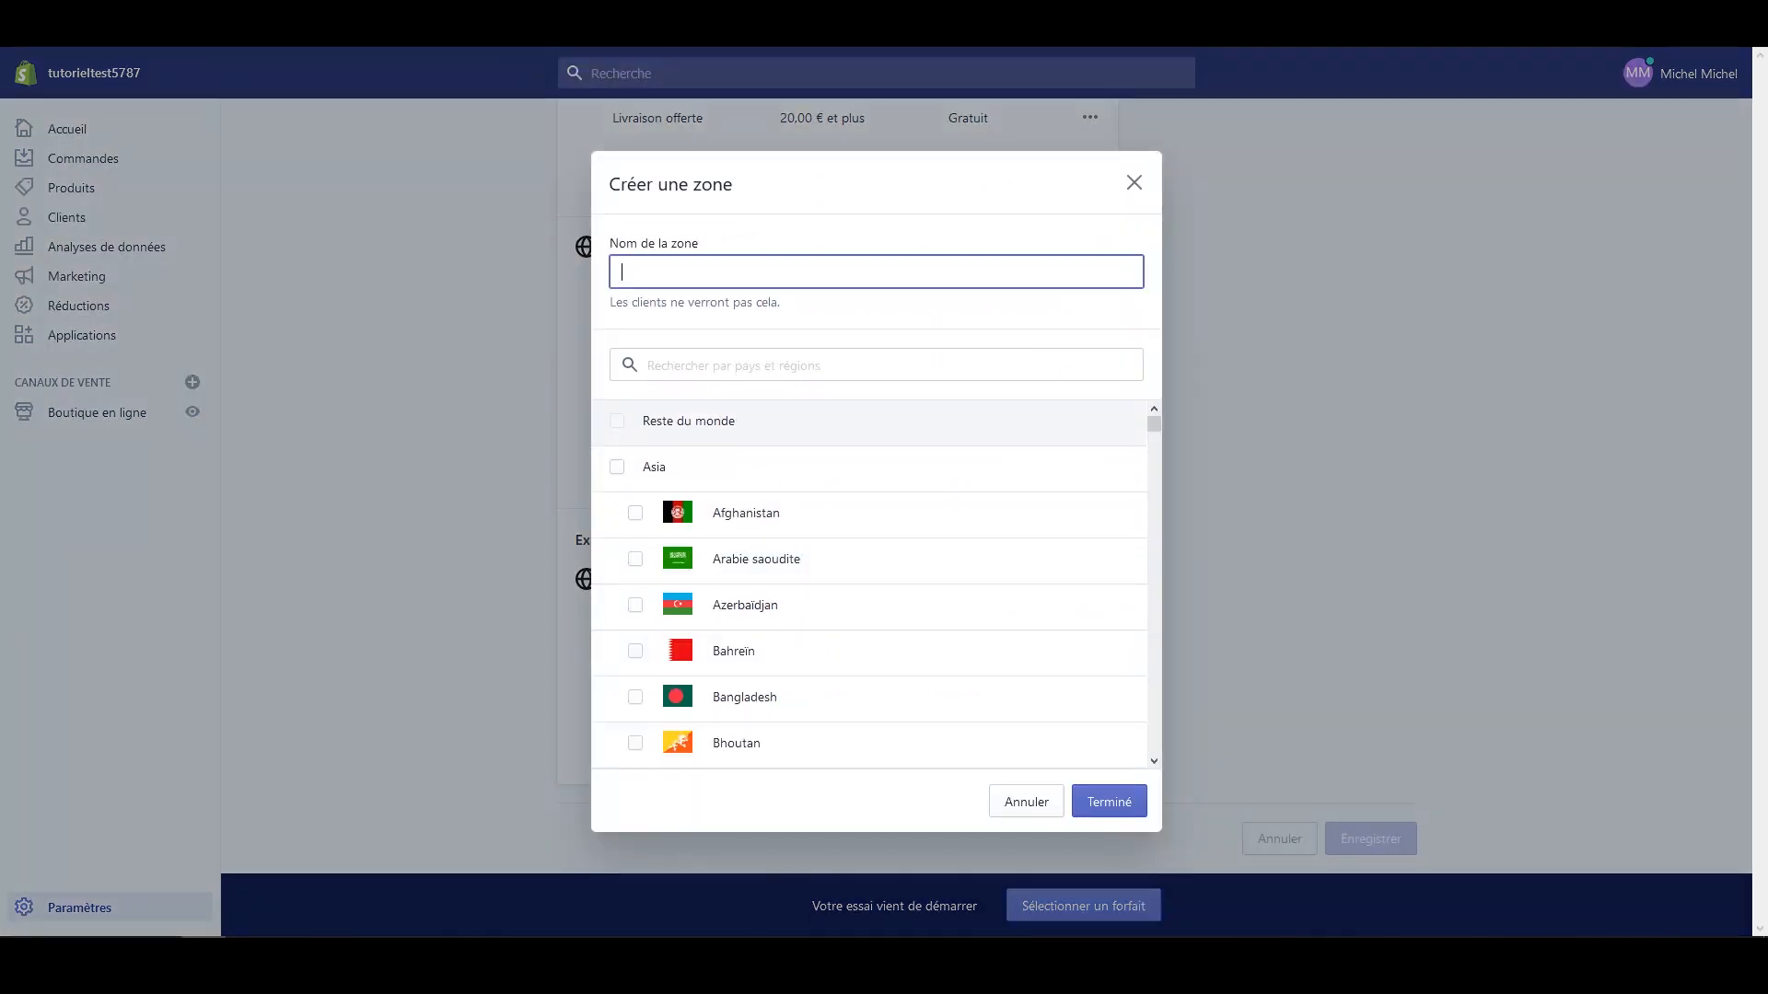
scroll(925, 507, "down", 8)
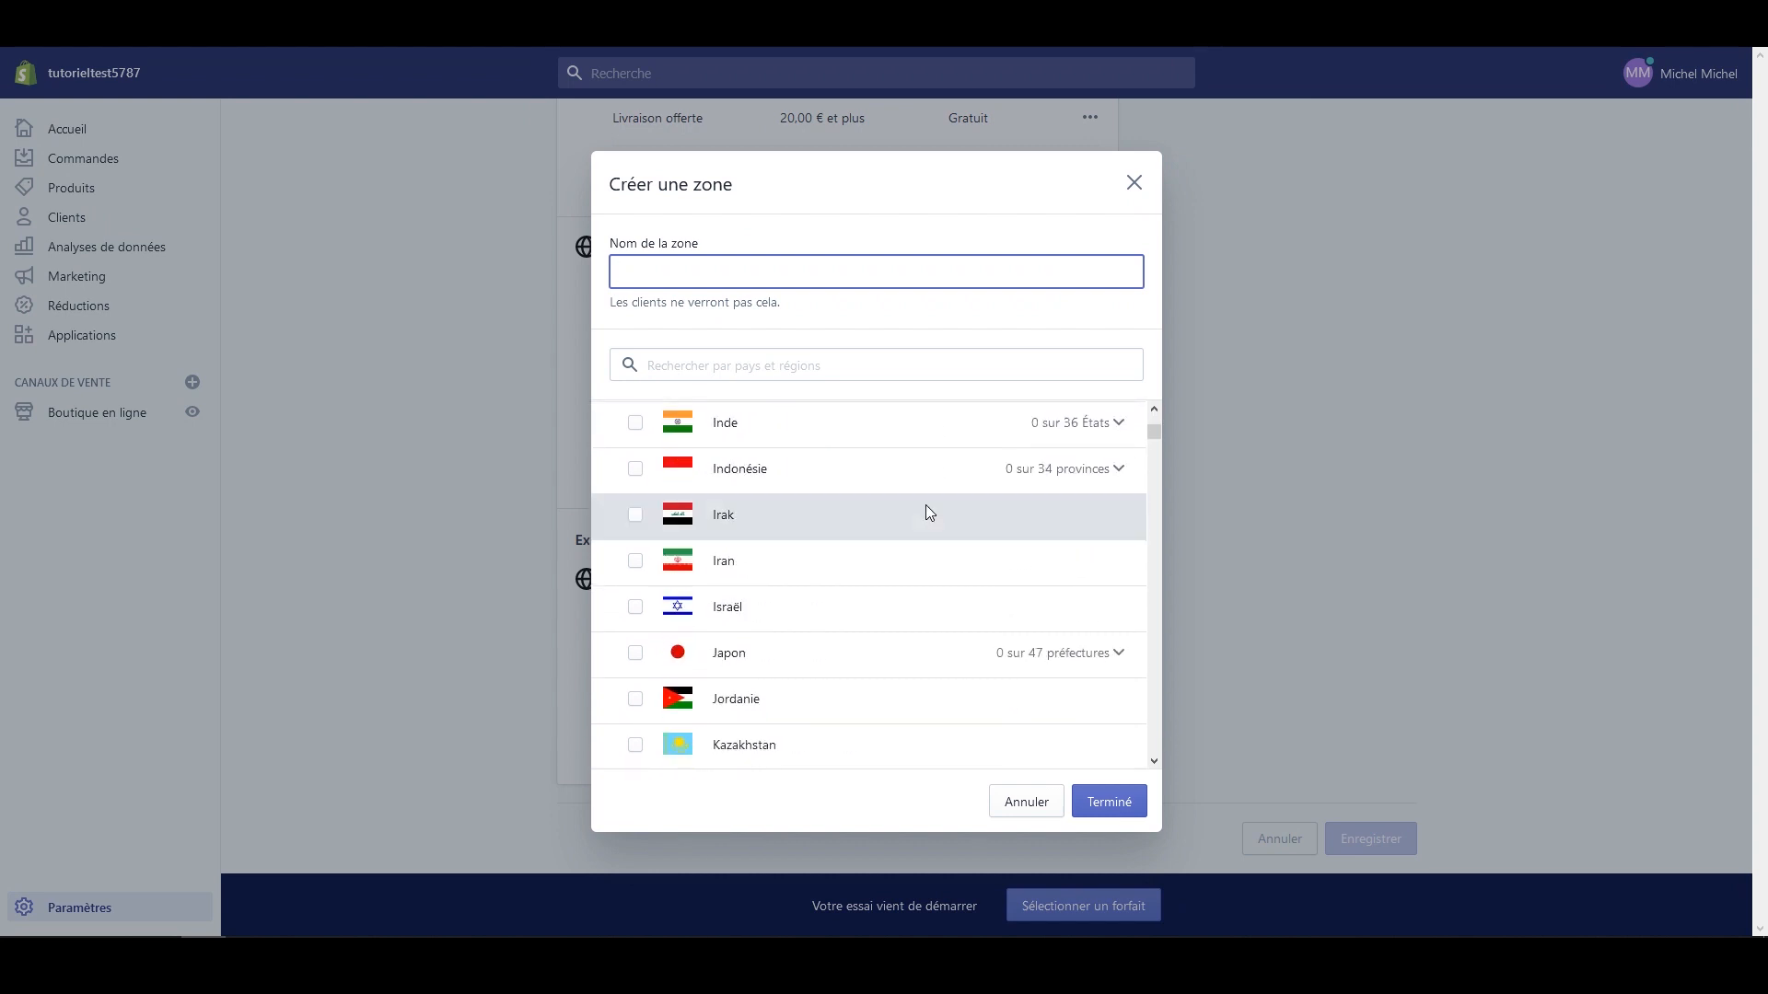
scroll(925, 505, "up", 8)
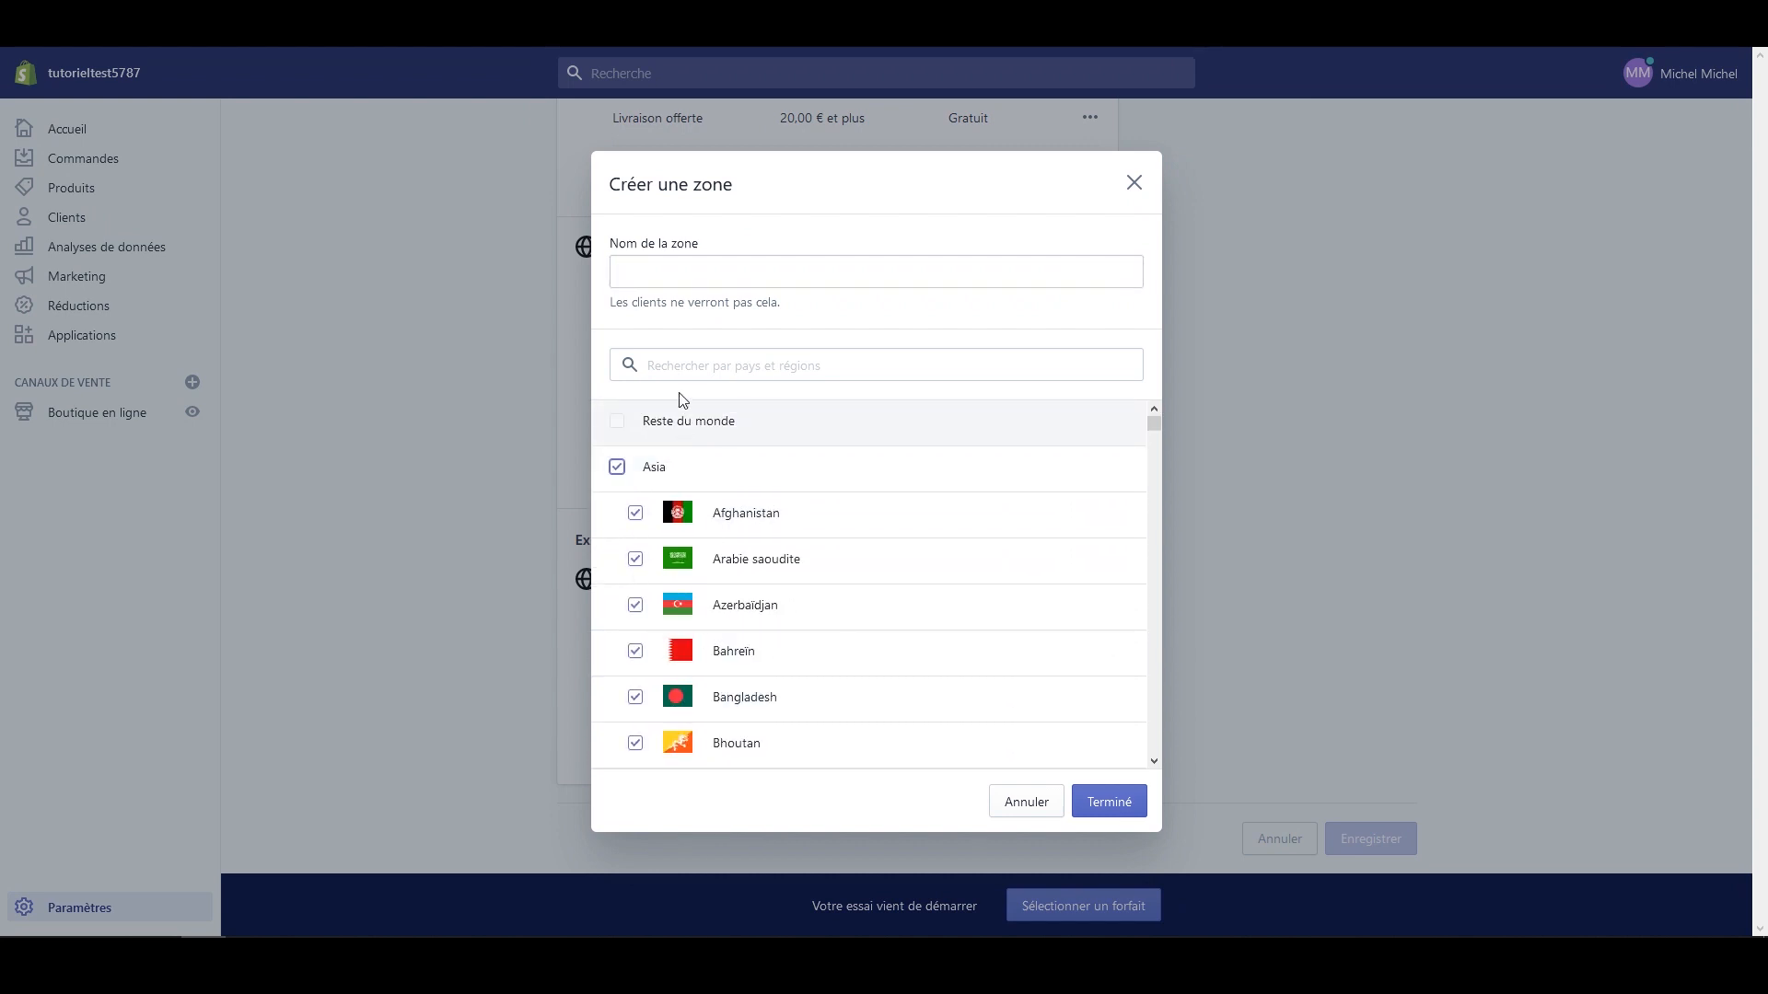
left_click(1111, 803)
scroll(896, 747, "down", 3)
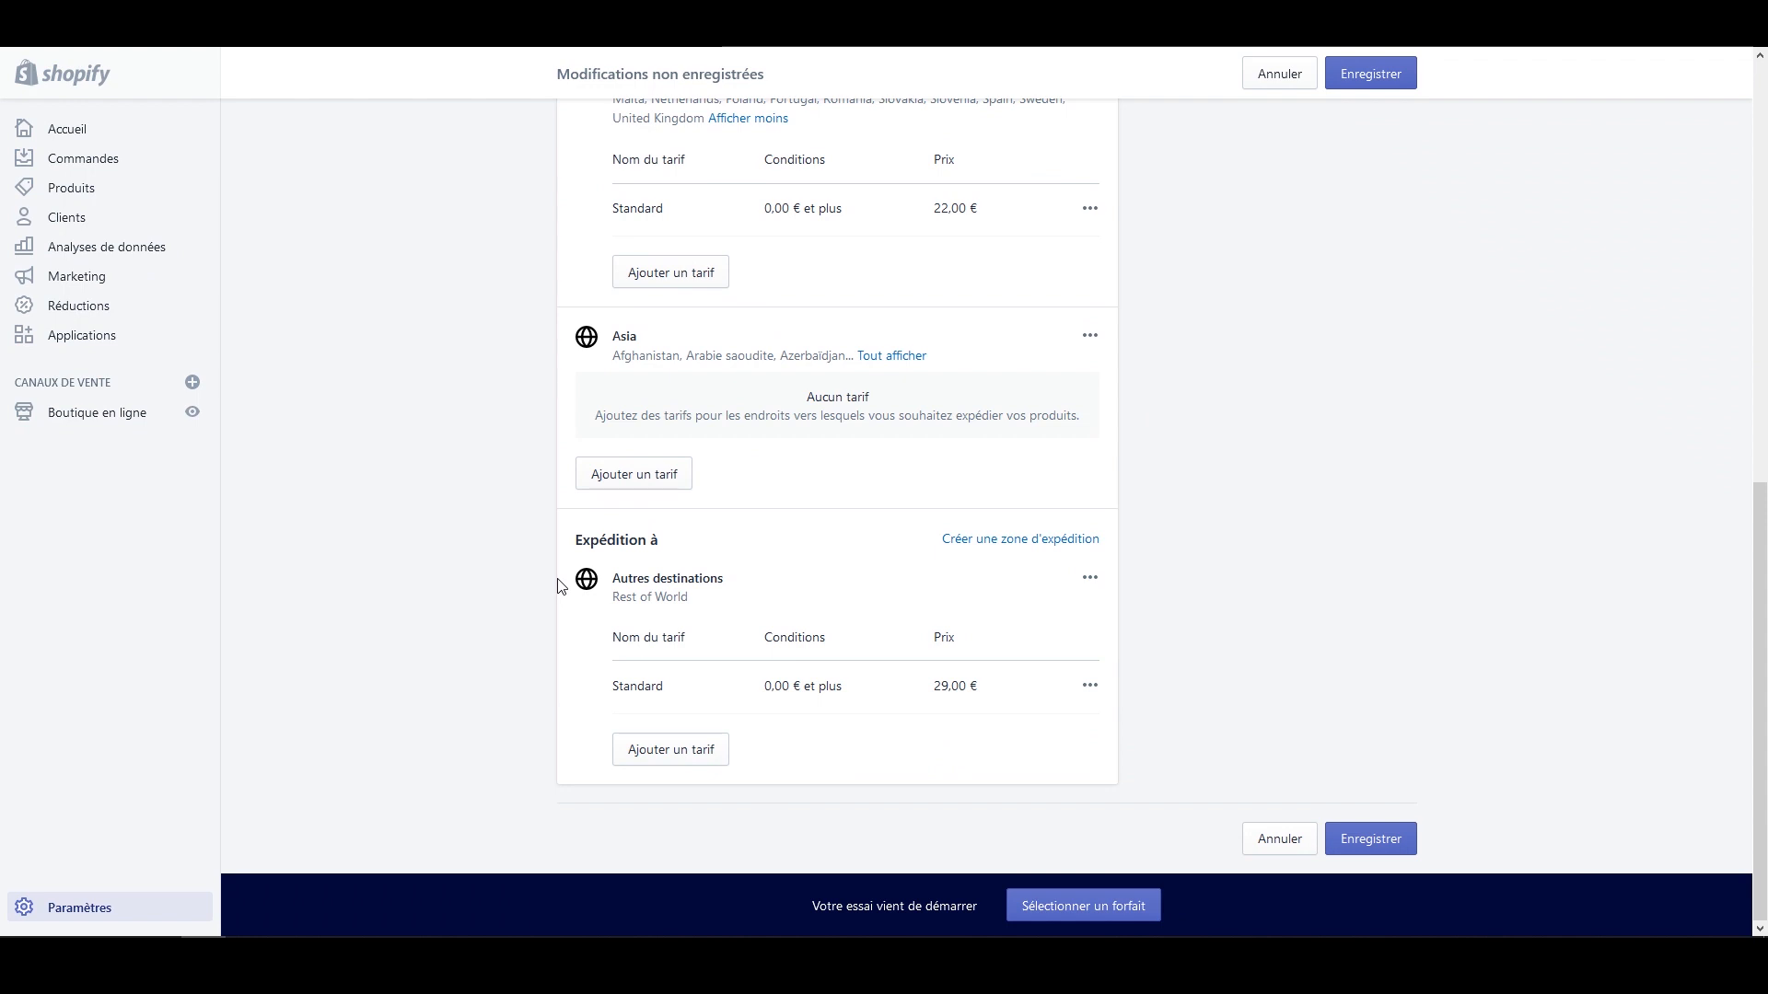
scroll(619, 628, "up", 2)
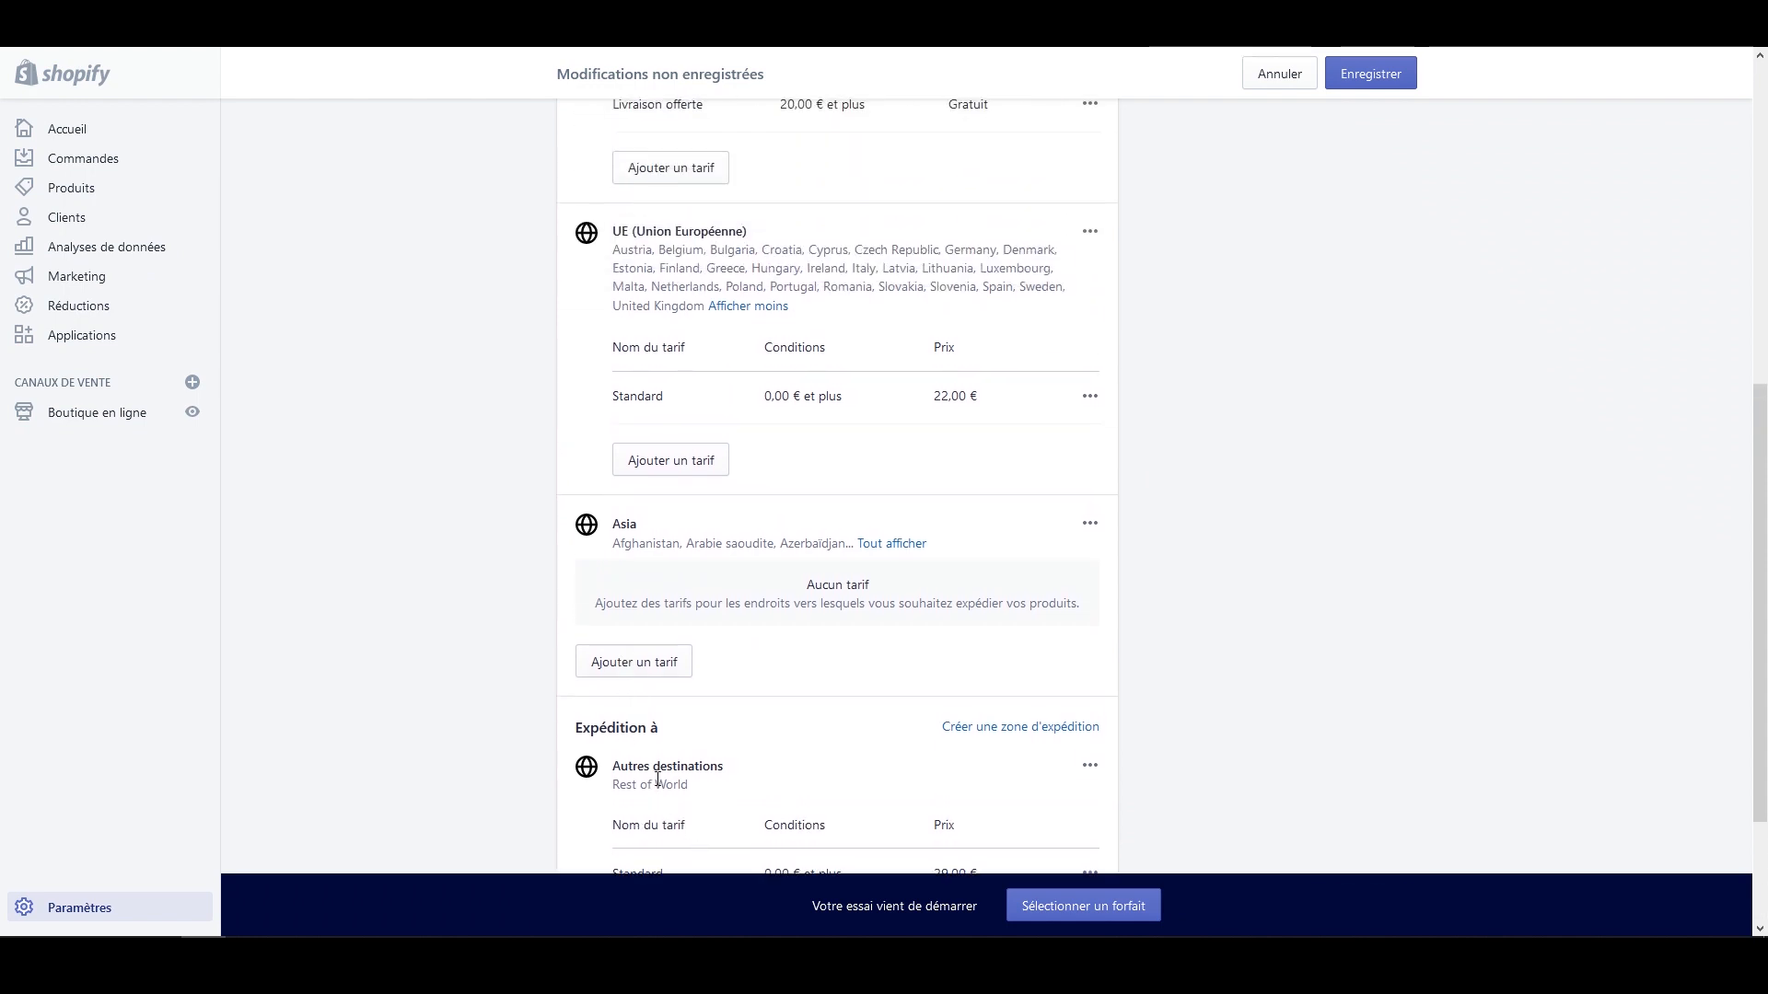